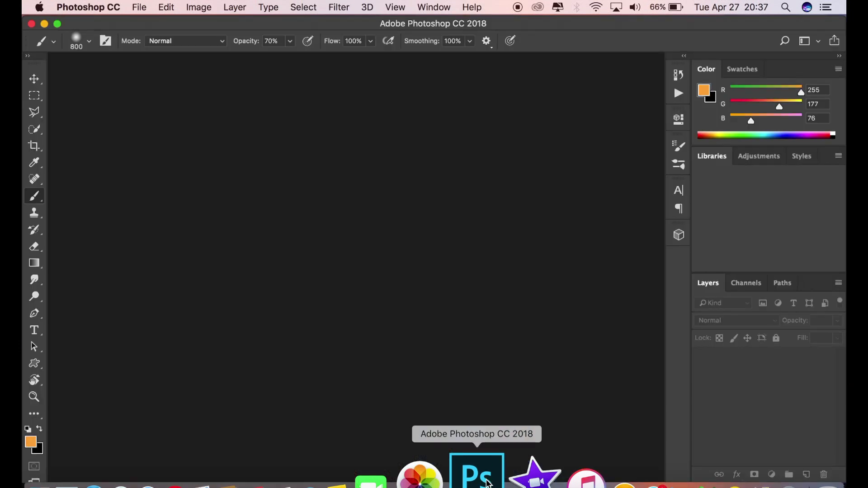
# Open the garden photo _88A0031.JPG from the Desktop folder.
pyautogui.click(139, 7)
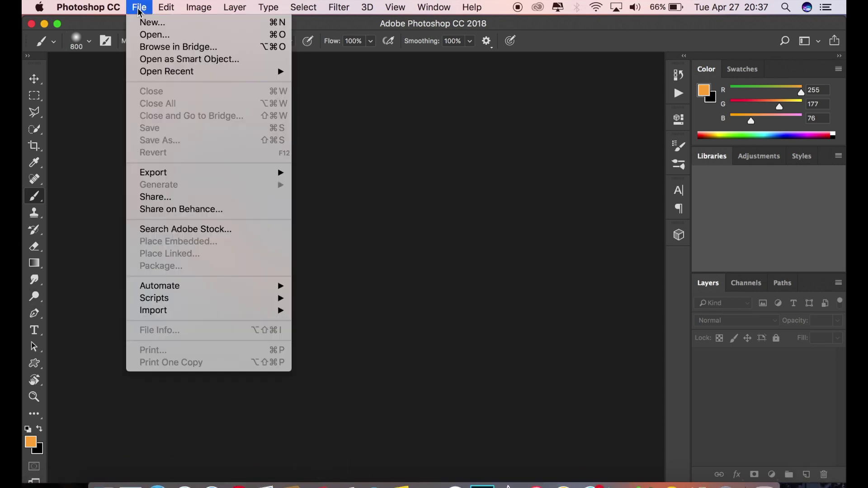
pyautogui.click(152, 36)
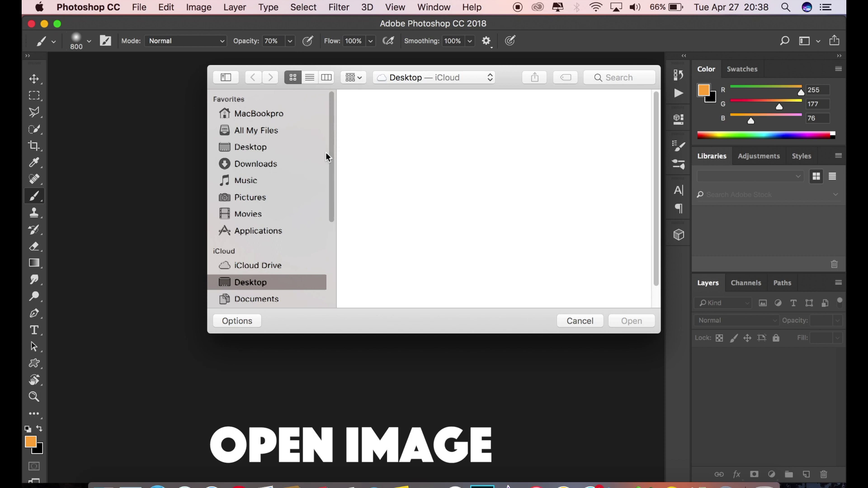
pyautogui.click(622, 204)
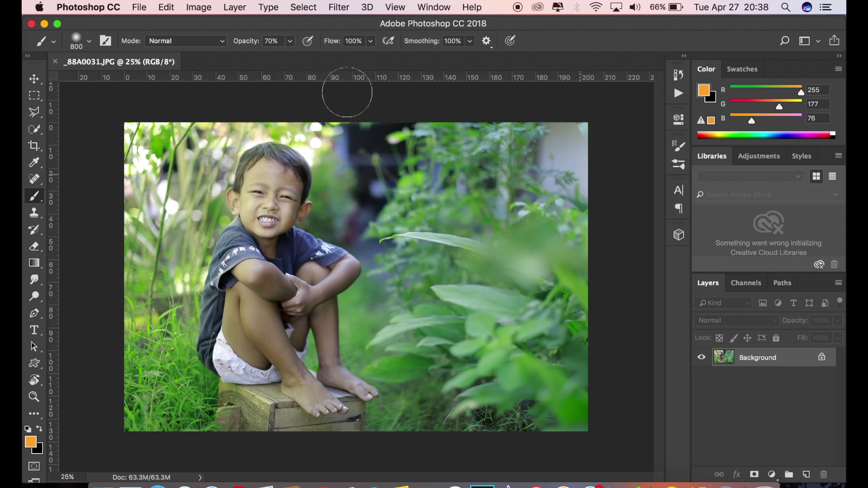
# Duplicate the Background layer as Background copy and launch the Camera Raw Filter on it.
pyautogui.click(37, 81)
pyautogui.click(28, 430)
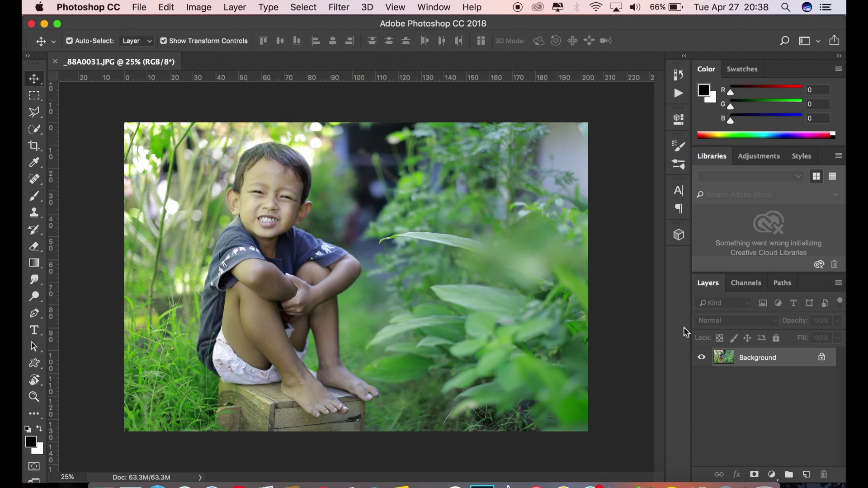
pyautogui.moveTo(758, 364); pyautogui.dragTo(805, 472)
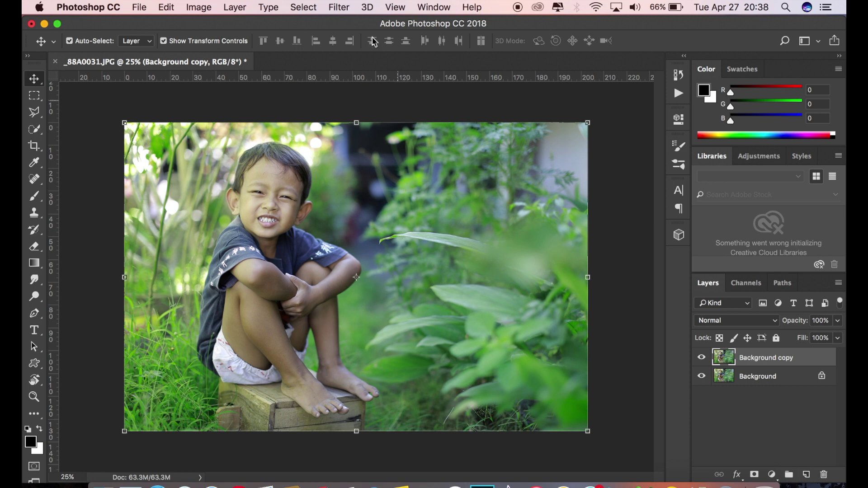
pyautogui.click(345, 7)
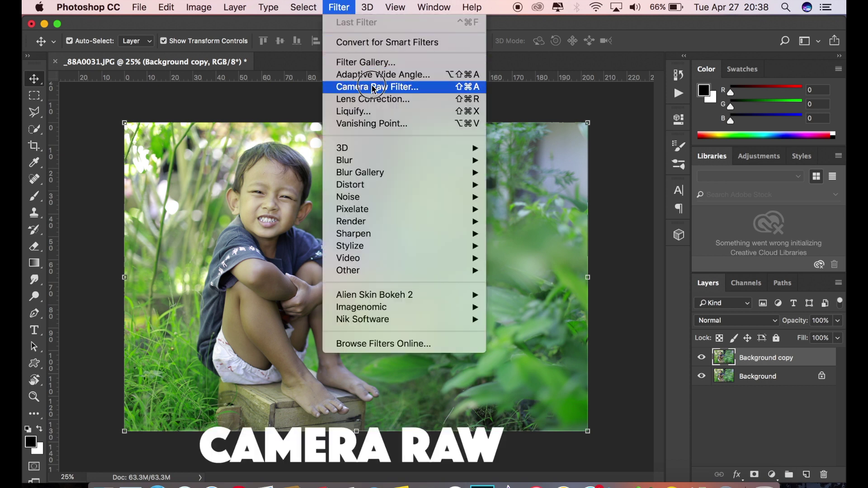
pyautogui.click(371, 87)
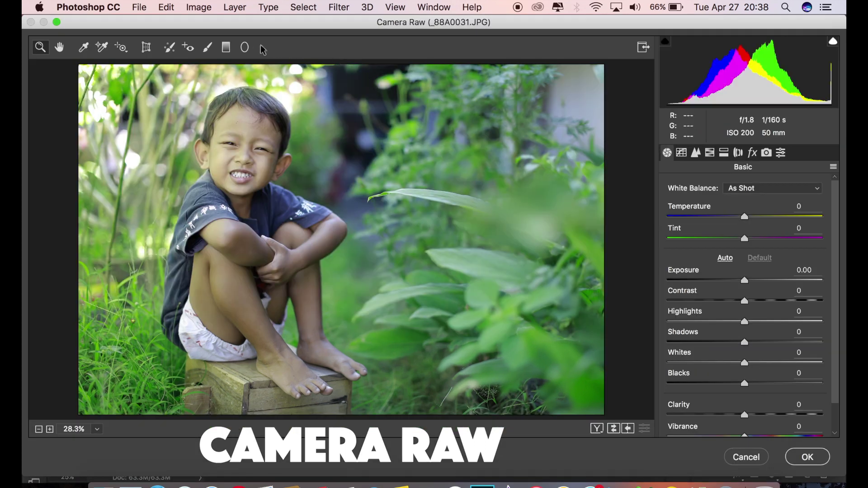
# Prepare a Radial Filter with other adjustments zeroed, Feather 100 and Exposure +1.00.
pyautogui.click(247, 48)
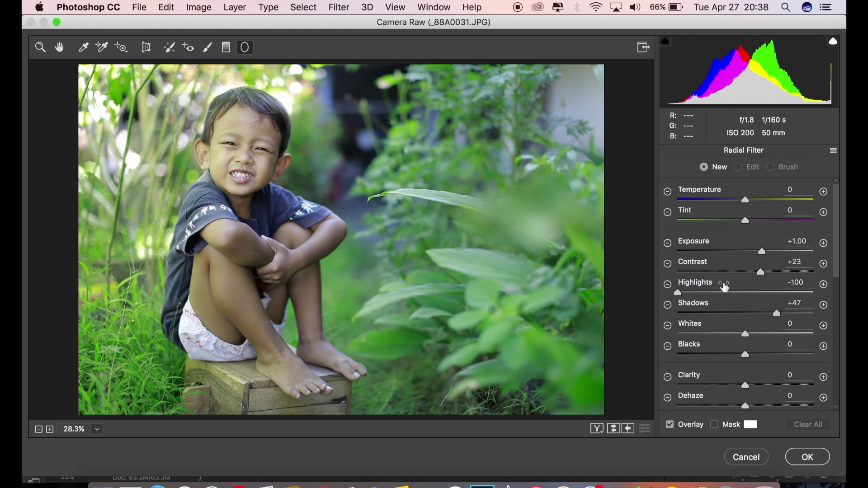
pyautogui.click(668, 243)
pyautogui.click(823, 243)
pyautogui.moveTo(836, 237); pyautogui.dragTo(834, 364)
pyautogui.scroll(-1, 834, 365)
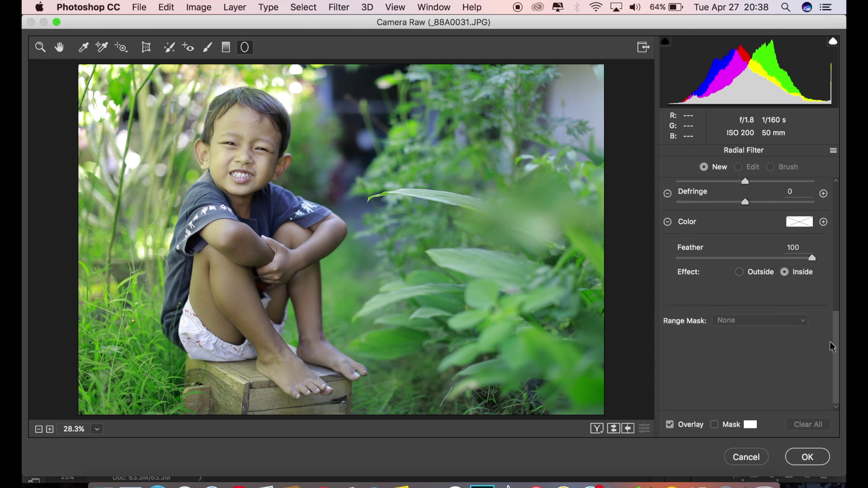
pyautogui.click(744, 273)
pyautogui.click(783, 271)
pyautogui.scroll(1, 837, 291)
pyautogui.scroll(6, 828, 253)
pyautogui.scroll(4, 821, 217)
pyautogui.click(824, 218)
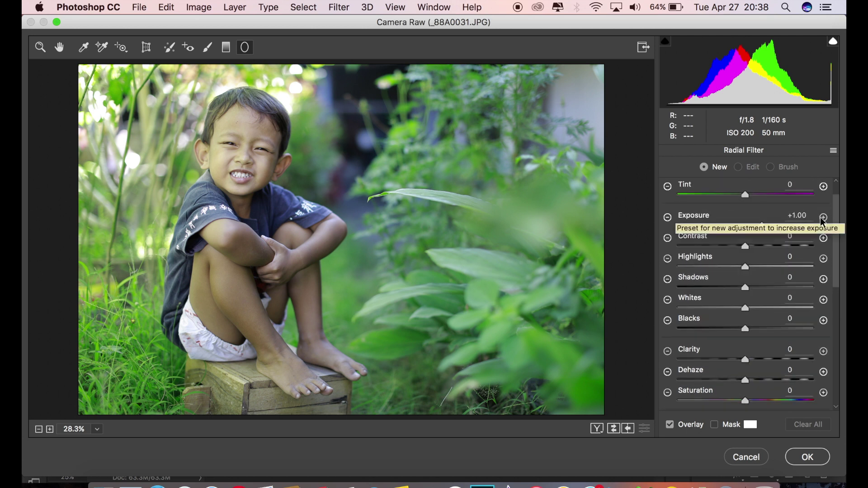
# Draw a radial ellipse enclosing the boy, tilt it to his pose and center it over him.
pyautogui.moveTo(228, 166); pyautogui.dragTo(307, 302)
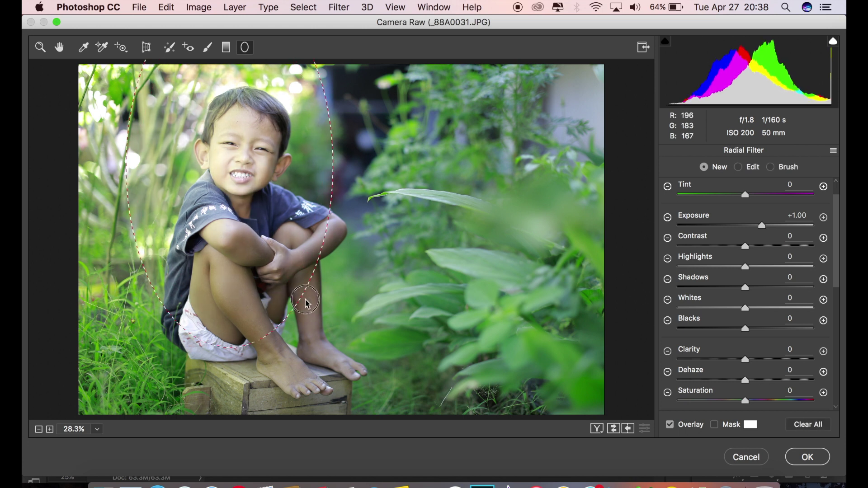
pyautogui.moveTo(307, 302); pyautogui.dragTo(309, 311)
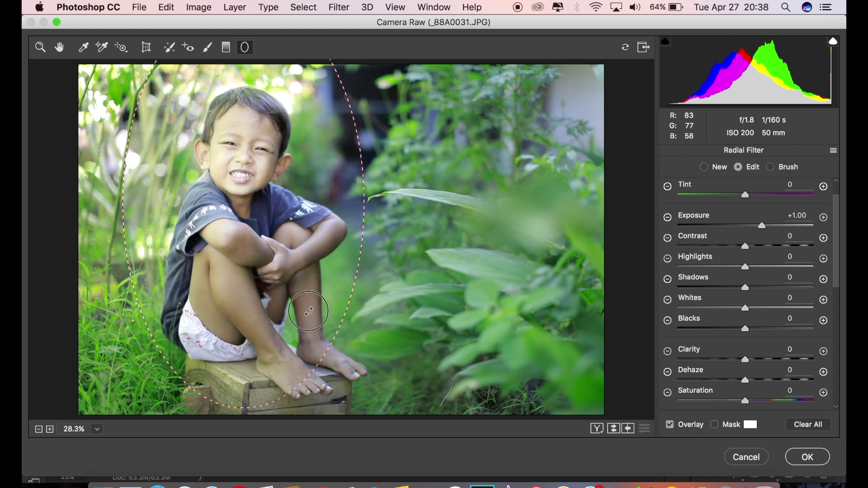
pyautogui.click(267, 410)
pyautogui.moveTo(267, 410); pyautogui.dragTo(339, 398)
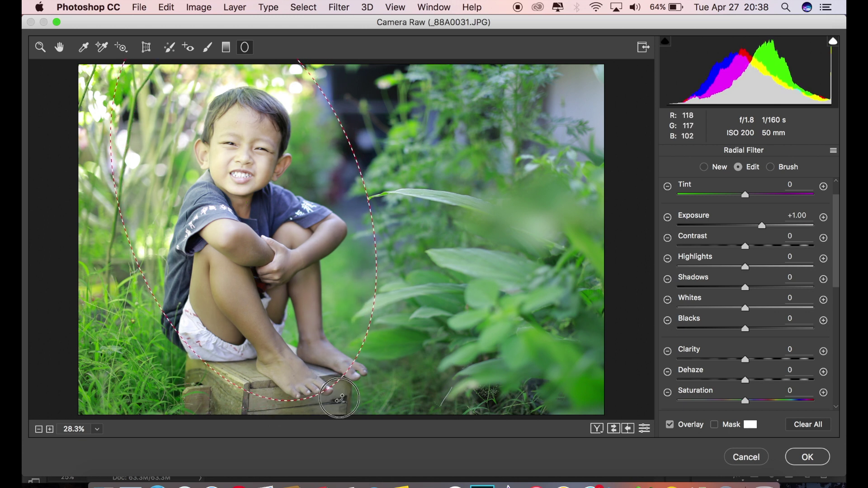
pyautogui.click(273, 305)
pyautogui.moveTo(273, 305)
pyautogui.mouseDown()
pyautogui.moveTo(295, 330)
pyautogui.moveTo(292, 321)
pyautogui.mouseUp()
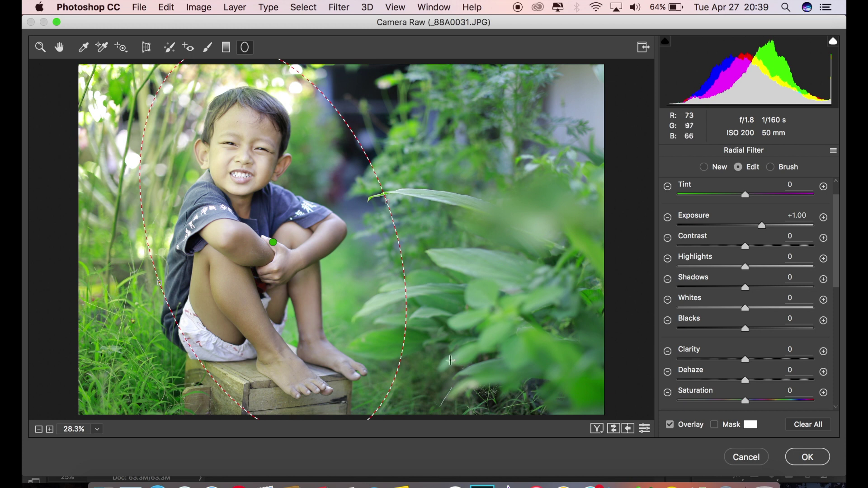
# Set the ellipse's Contrast to +23, Highlights to -100 and Shadows to +46.
pyautogui.moveTo(752, 249); pyautogui.dragTo(762, 247)
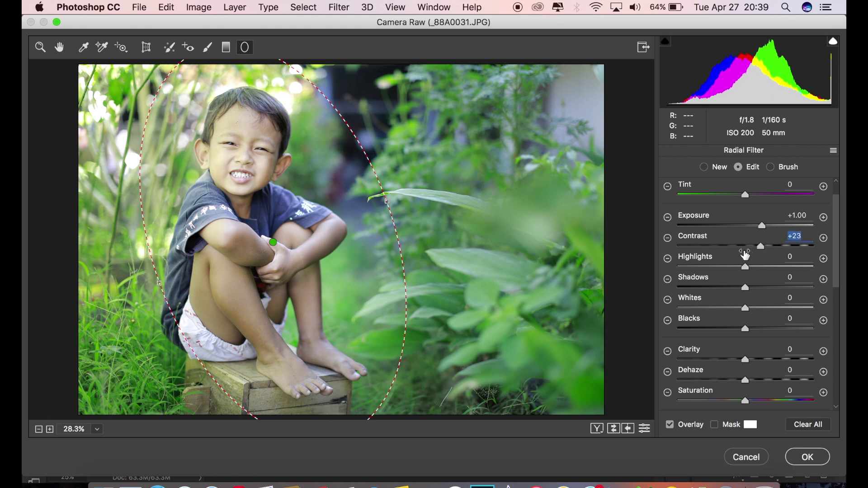
pyautogui.moveTo(746, 268); pyautogui.dragTo(601, 268)
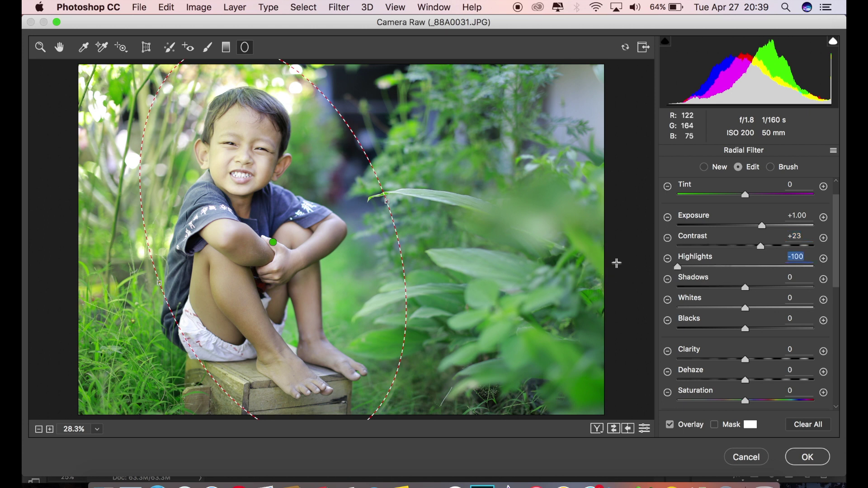
pyautogui.click(677, 269)
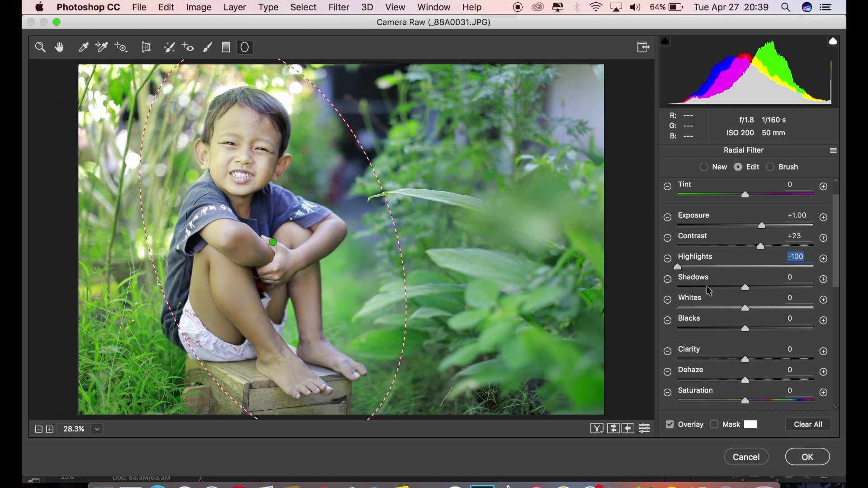
pyautogui.moveTo(766, 291)
pyautogui.mouseDown()
pyautogui.moveTo(843, 290)
pyautogui.moveTo(767, 287)
pyautogui.mouseUp()
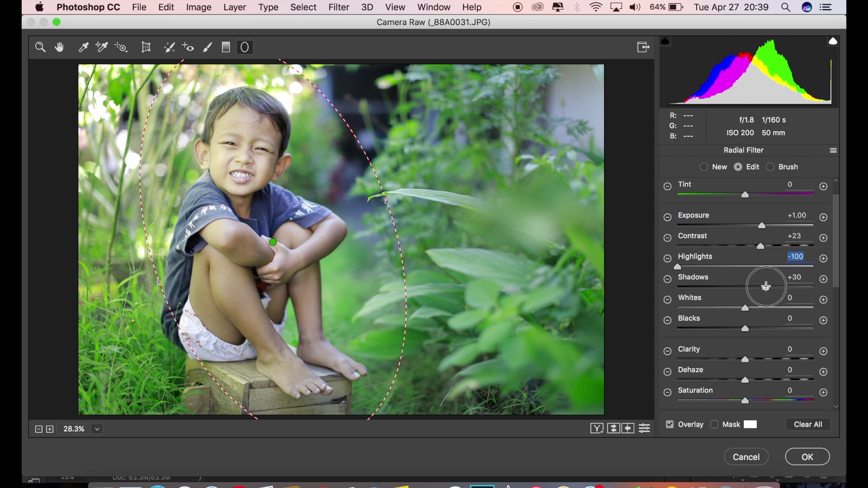
pyautogui.moveTo(766, 286); pyautogui.dragTo(776, 289)
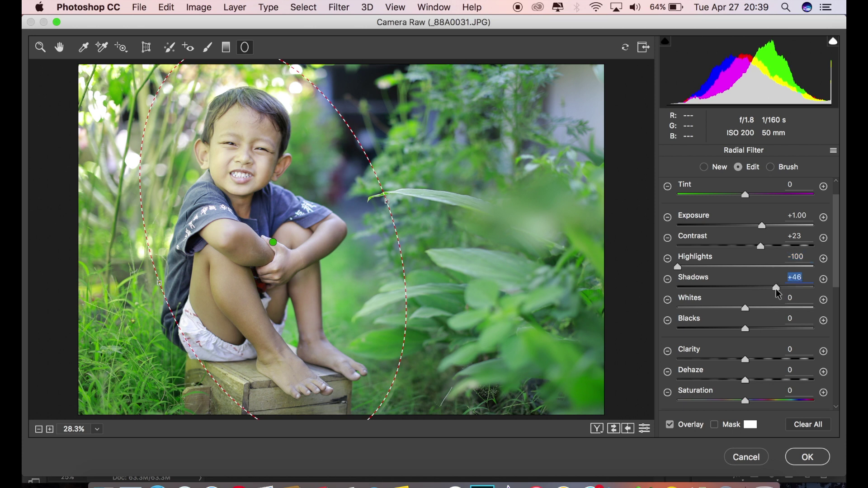
pyautogui.click(273, 243)
# Back in the Basic panel, set white balance Temperature +5 and Tint +15.
pyautogui.click(65, 51)
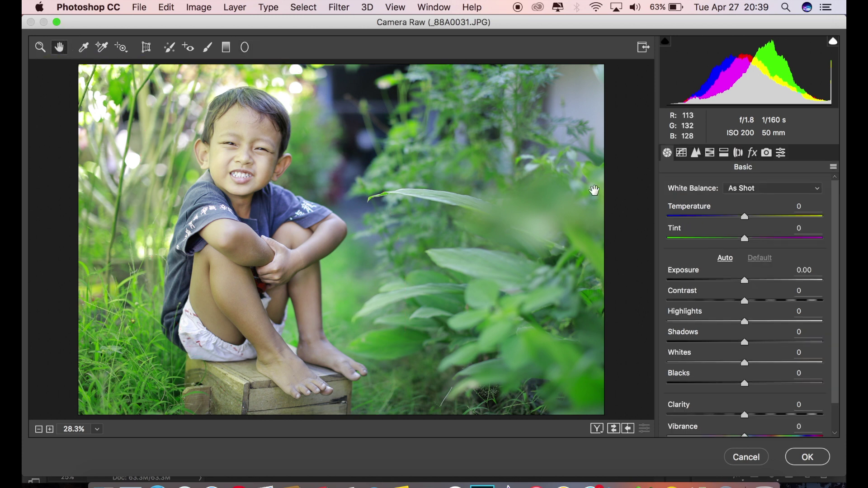
pyautogui.click(741, 218)
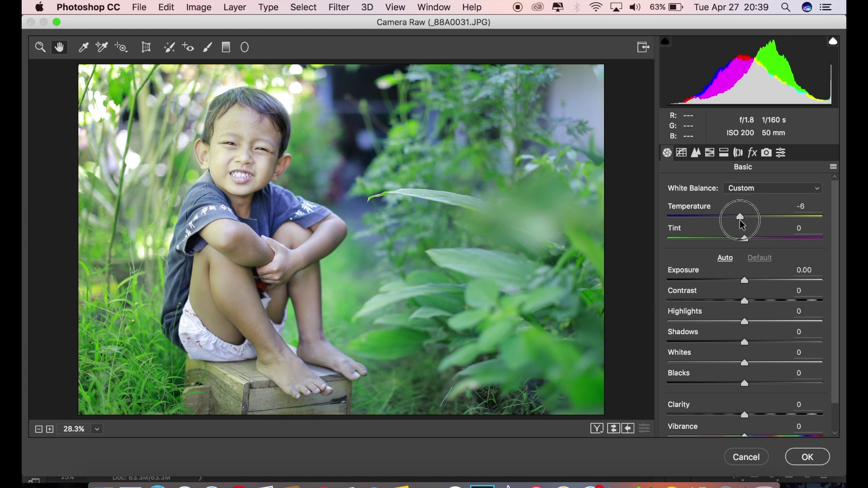
pyautogui.moveTo(742, 220); pyautogui.dragTo(751, 228)
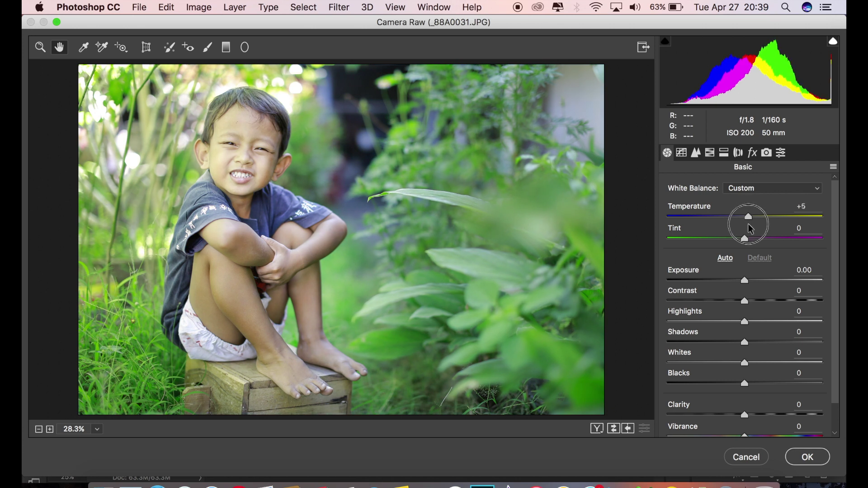
pyautogui.moveTo(746, 241); pyautogui.dragTo(757, 244)
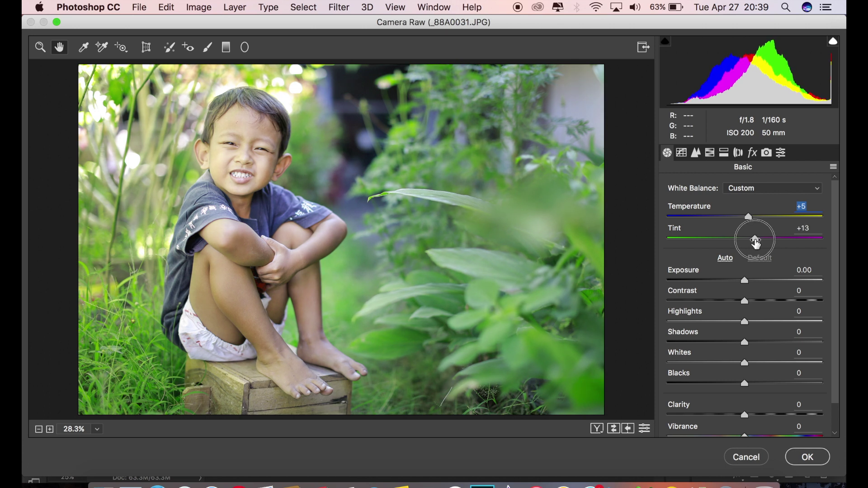
pyautogui.moveTo(757, 244); pyautogui.dragTo(757, 244)
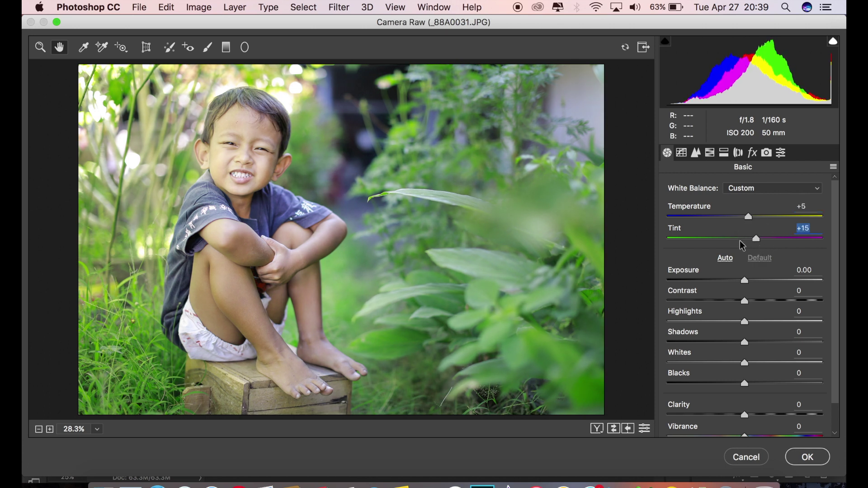
# Set Exposure -0.30, Highlights -48, Shadows +75 and Blacks -10.
pyautogui.moveTo(745, 281); pyautogui.dragTo(742, 282)
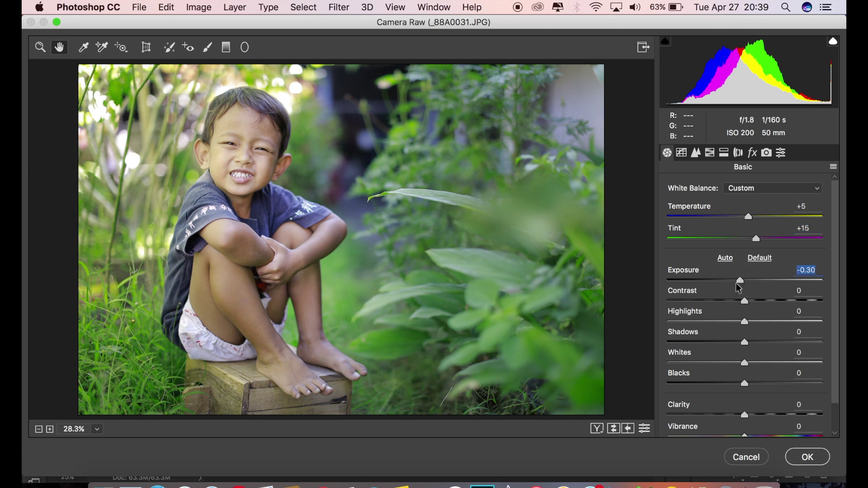
pyautogui.moveTo(717, 321); pyautogui.dragTo(710, 333)
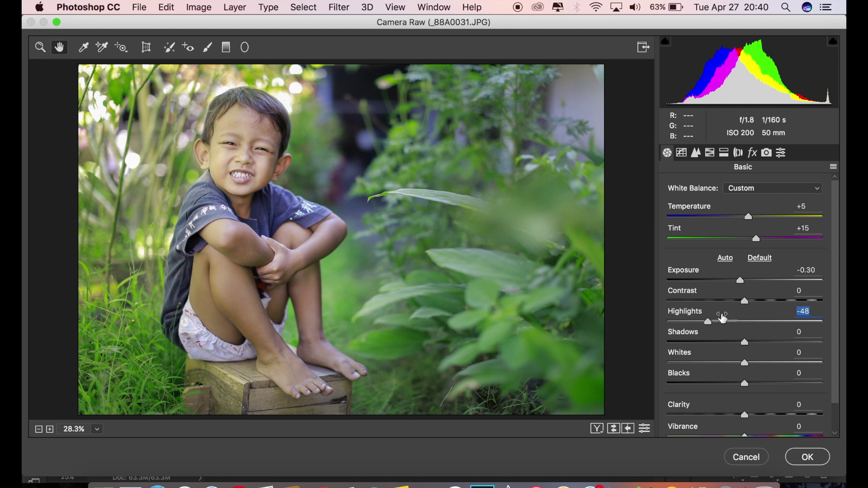
pyautogui.click(785, 344)
pyautogui.moveTo(784, 345); pyautogui.dragTo(805, 352)
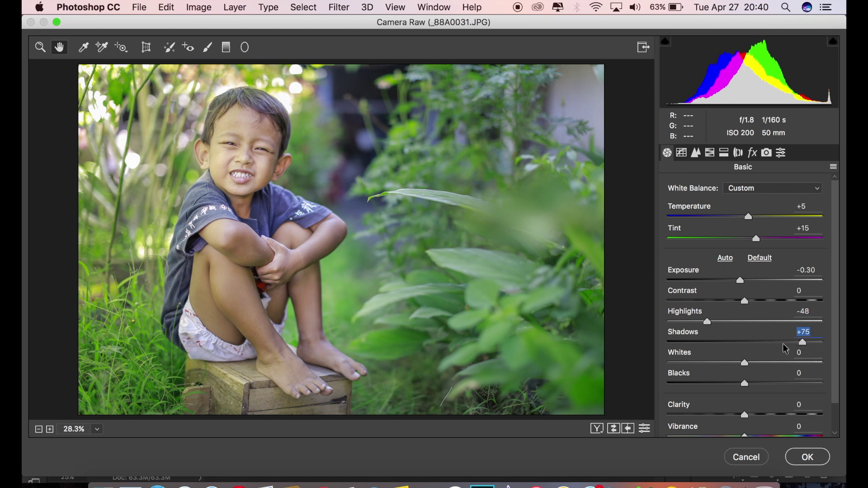
pyautogui.moveTo(736, 388); pyautogui.dragTo(740, 392)
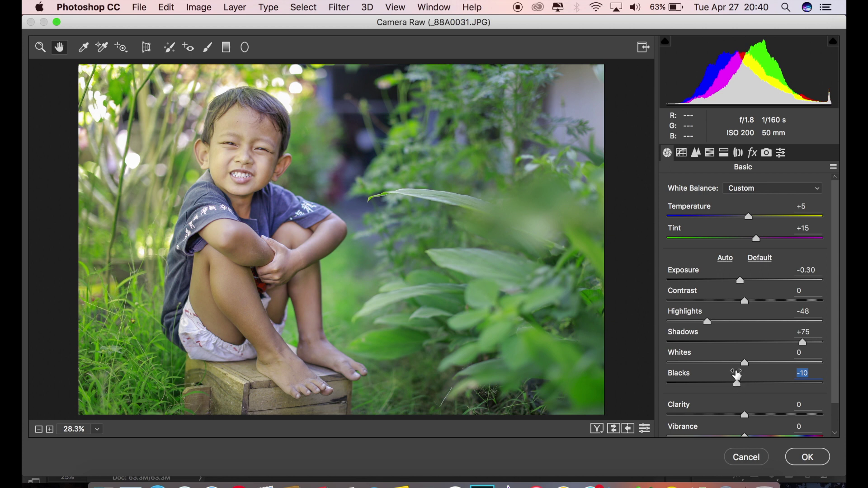
# Build an RGB point tone curve with black endpoint at output 26 and a midtone point near 129/124.
pyautogui.click(682, 153)
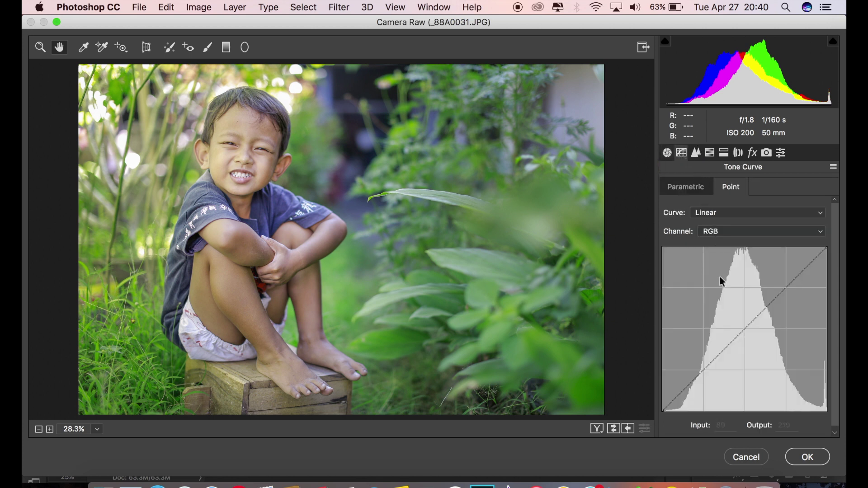
pyautogui.moveTo(664, 412); pyautogui.dragTo(661, 407)
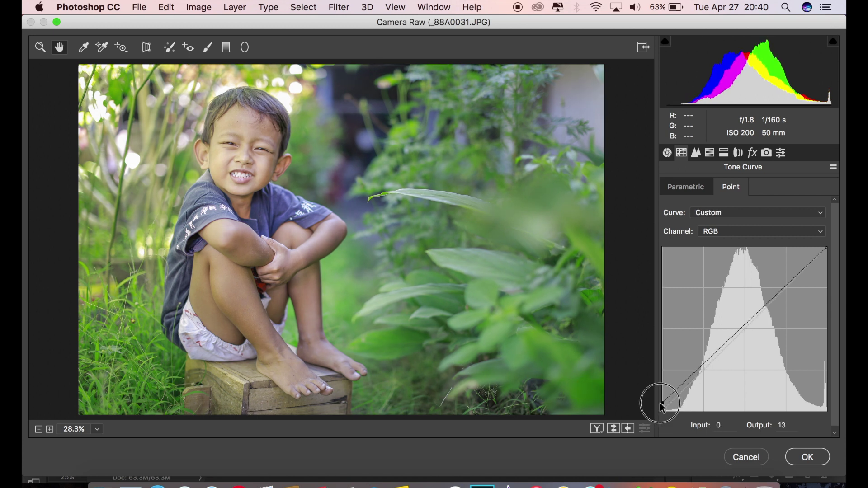
pyautogui.moveTo(661, 406)
pyautogui.mouseDown()
pyautogui.moveTo(657, 398)
pyautogui.moveTo(706, 386)
pyautogui.mouseUp()
pyautogui.moveTo(741, 352); pyautogui.dragTo(745, 331)
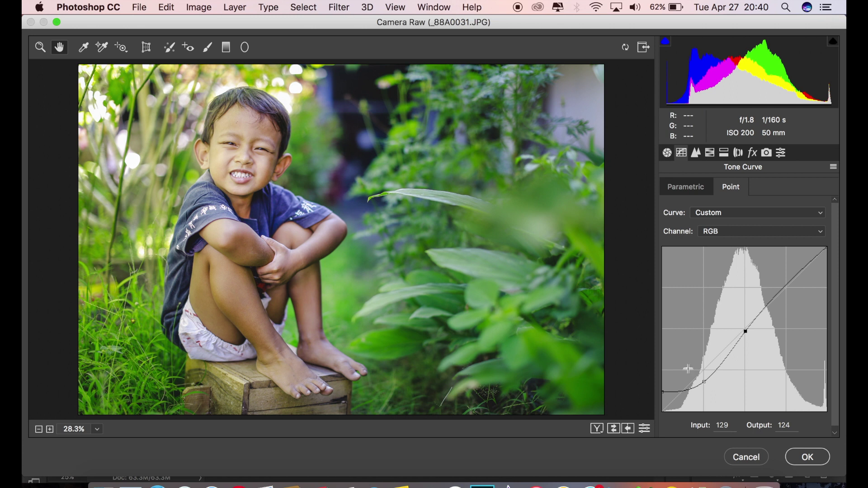
pyautogui.moveTo(665, 392); pyautogui.dragTo(663, 394)
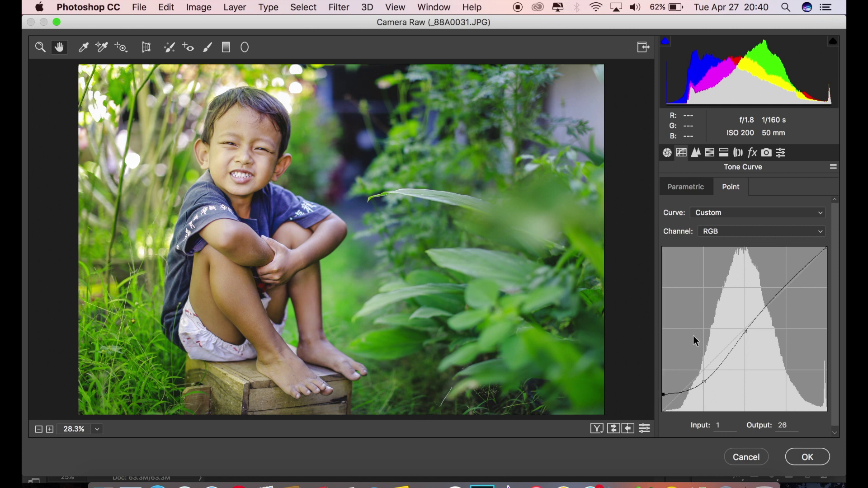
# Set HSL hues to Oranges -15, Yellows -11 and Greens -3.
pyautogui.click(697, 152)
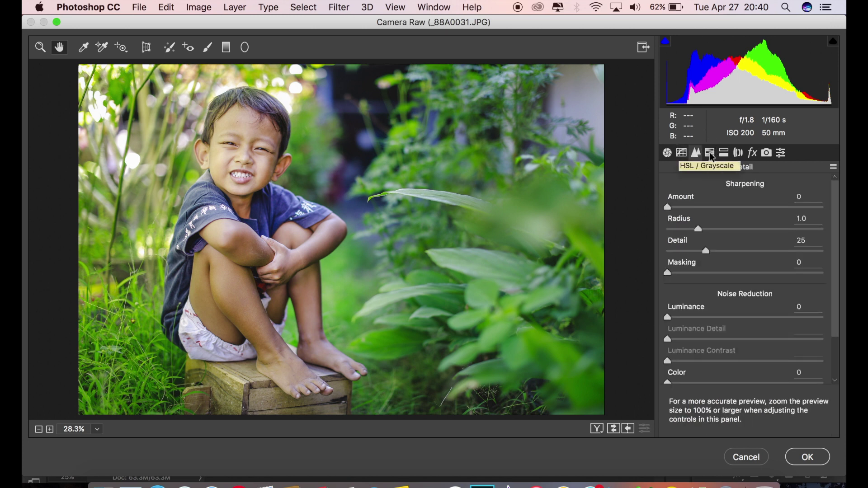
pyautogui.click(710, 153)
pyautogui.click(680, 209)
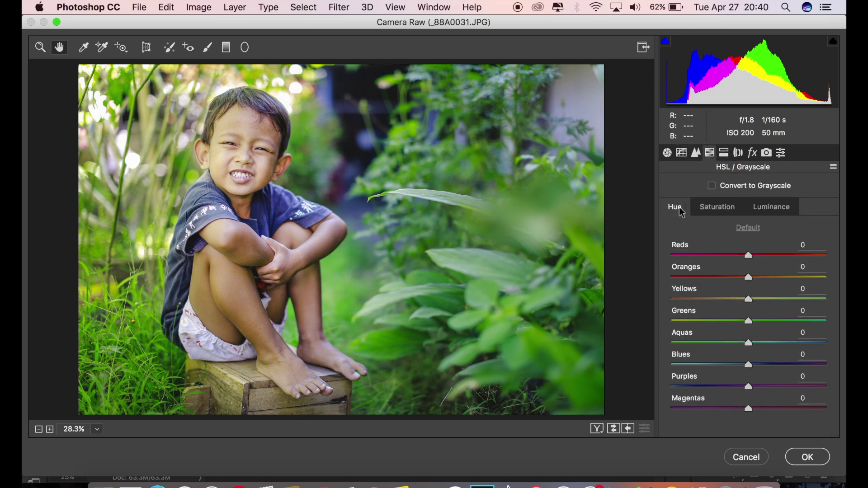
pyautogui.click(745, 278)
pyautogui.moveTo(741, 281); pyautogui.dragTo(741, 282)
pyautogui.moveTo(738, 284); pyautogui.dragTo(736, 284)
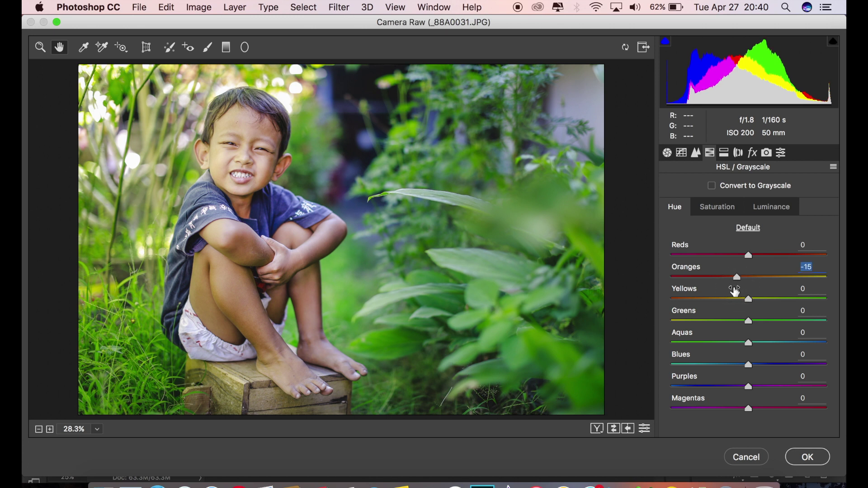
pyautogui.moveTo(742, 299); pyautogui.dragTo(749, 323)
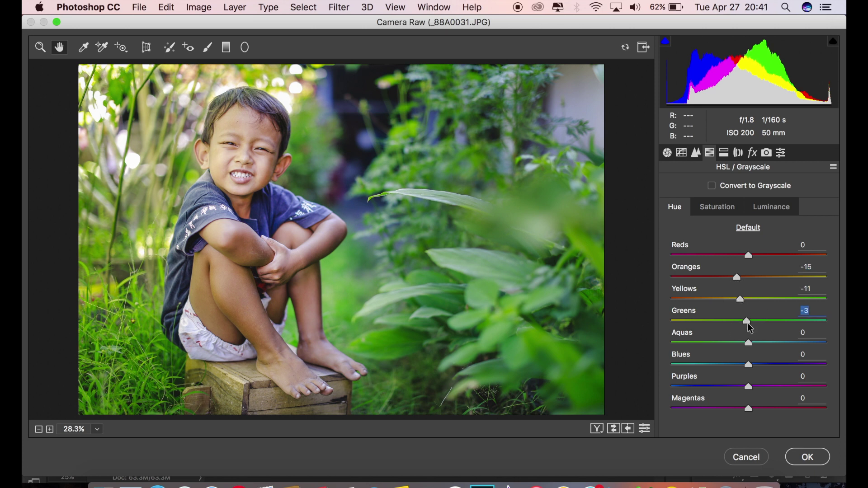
# Set HSL saturation to Oranges +2, Yellows +1, Greens -69, Aquas -38 and Blues -25.
pyautogui.click(718, 209)
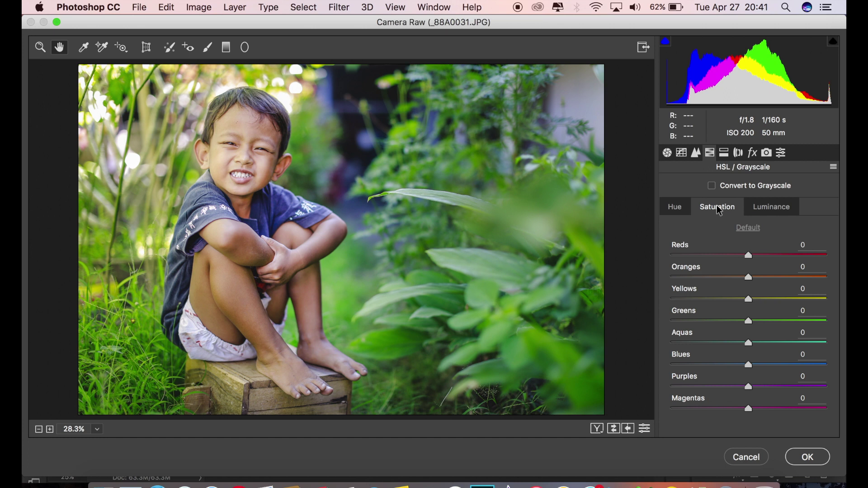
pyautogui.moveTo(749, 277); pyautogui.dragTo(752, 304)
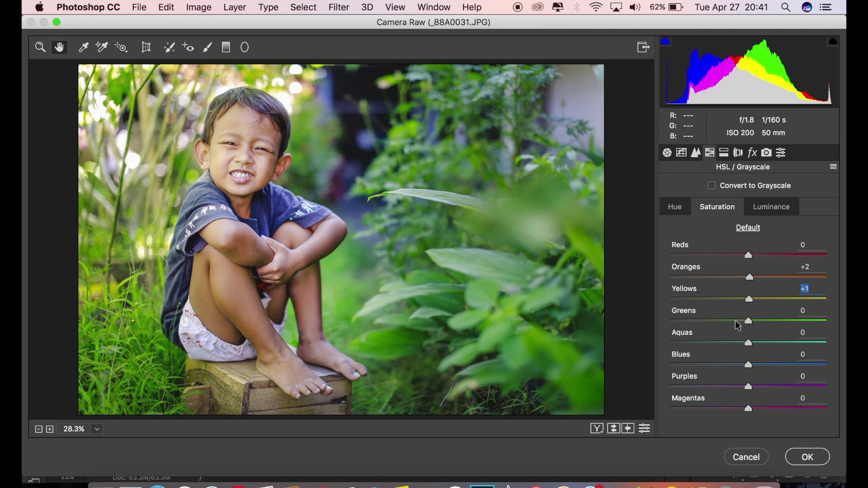
pyautogui.moveTo(708, 326); pyautogui.dragTo(692, 331)
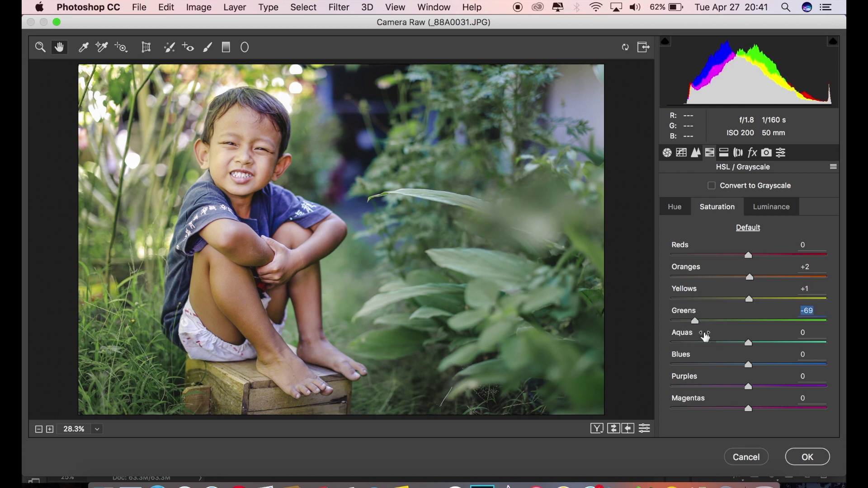
pyautogui.moveTo(748, 344)
pyautogui.mouseDown()
pyautogui.moveTo(721, 354)
pyautogui.moveTo(737, 368)
pyautogui.moveTo(732, 373)
pyautogui.mouseUp()
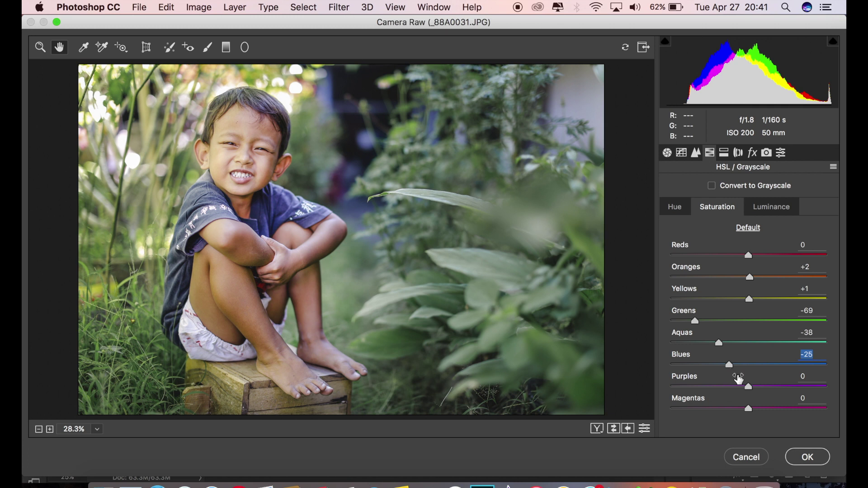
pyautogui.click(750, 390)
# Set HSL luminance to Oranges +10, Yellows +3, Greens -35 and Aquas -38.
pyautogui.click(766, 208)
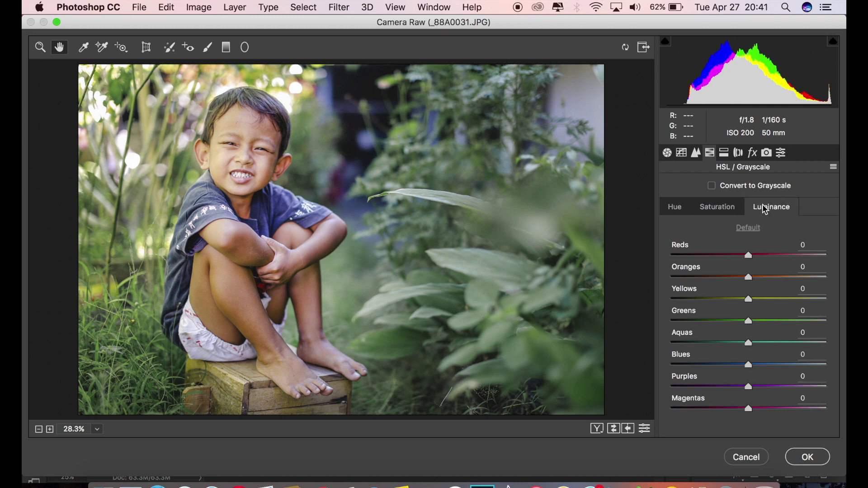
pyautogui.moveTo(753, 278); pyautogui.dragTo(750, 298)
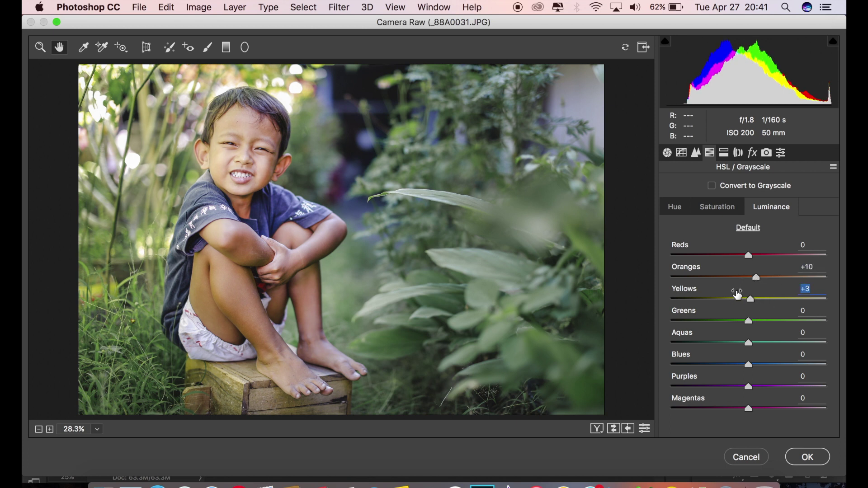
pyautogui.click(739, 324)
pyautogui.moveTo(738, 323); pyautogui.dragTo(727, 332)
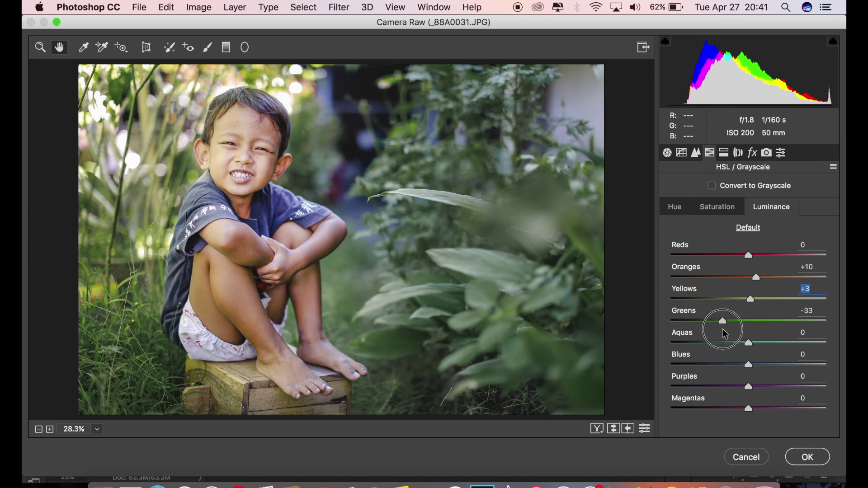
pyautogui.moveTo(727, 332); pyautogui.dragTo(722, 333)
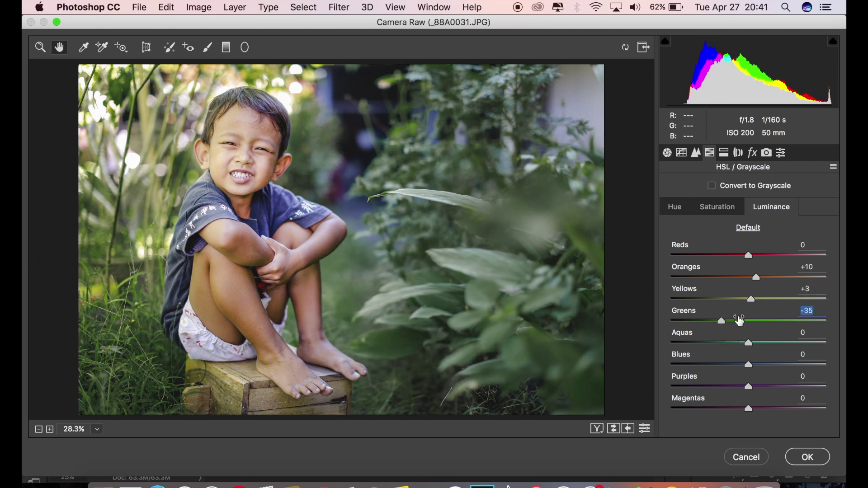
pyautogui.click(723, 344)
pyautogui.moveTo(724, 345); pyautogui.dragTo(722, 347)
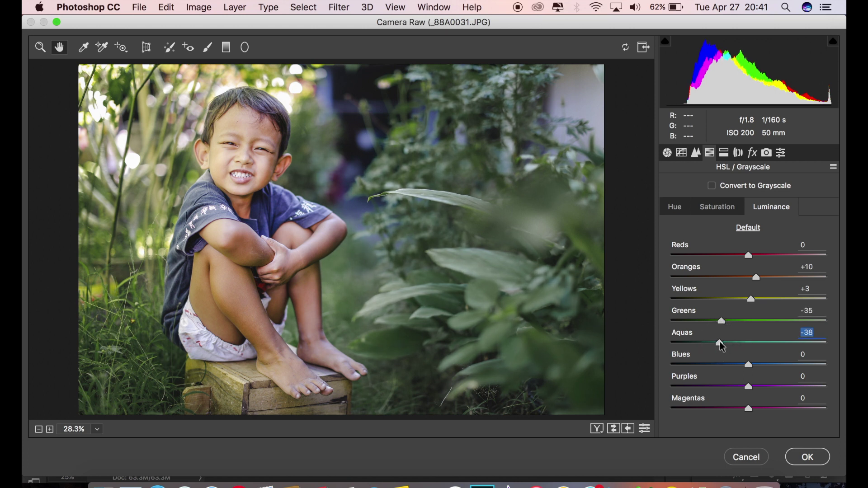
pyautogui.click(724, 154)
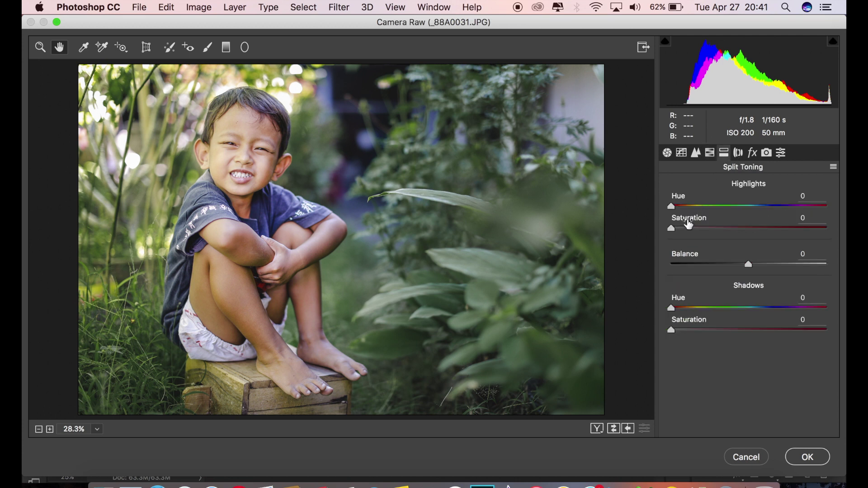
# Apply split toning with highlight saturation 5, shadow hue 144 and shadow saturation 12.
pyautogui.moveTo(679, 230); pyautogui.dragTo(684, 240)
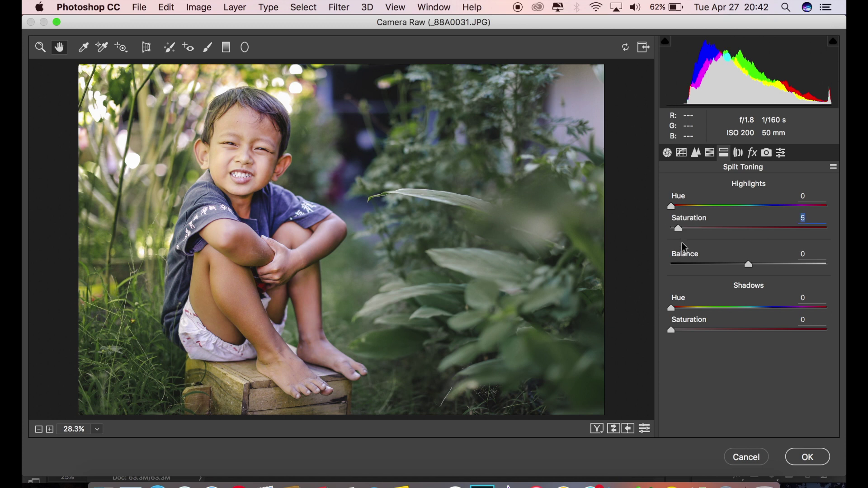
pyautogui.click(742, 308)
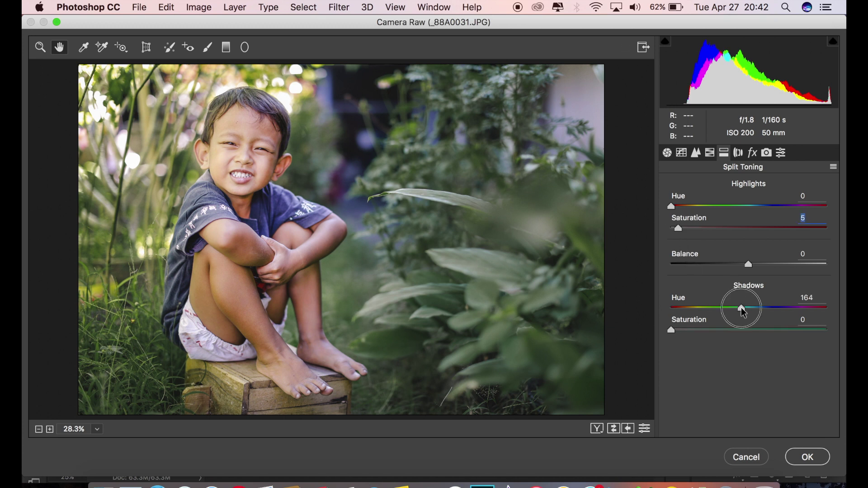
pyautogui.moveTo(744, 312); pyautogui.dragTo(736, 317)
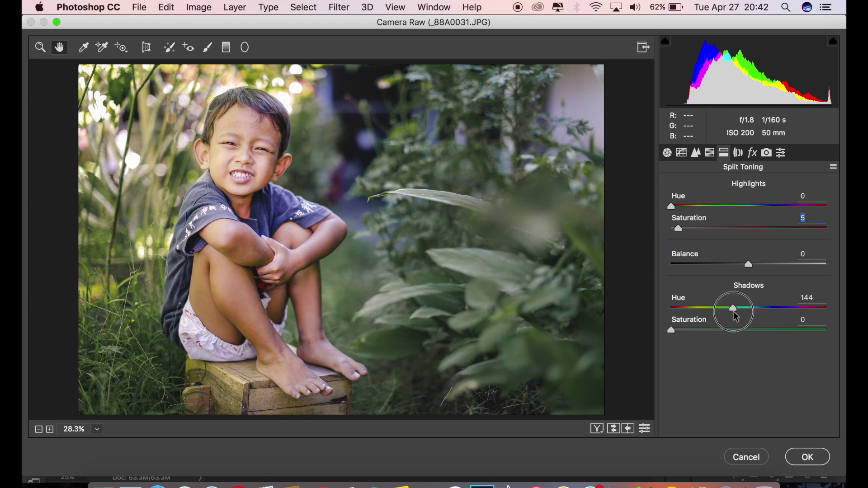
pyautogui.click(681, 331)
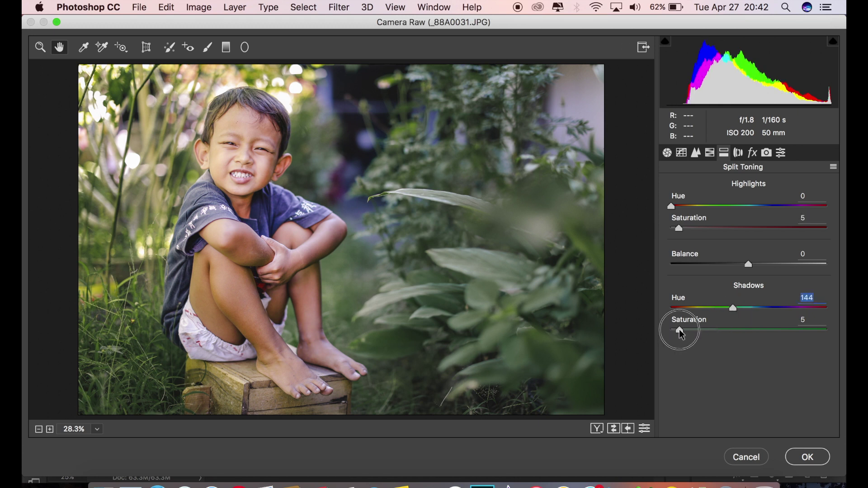
pyautogui.moveTo(682, 335); pyautogui.dragTo(692, 340)
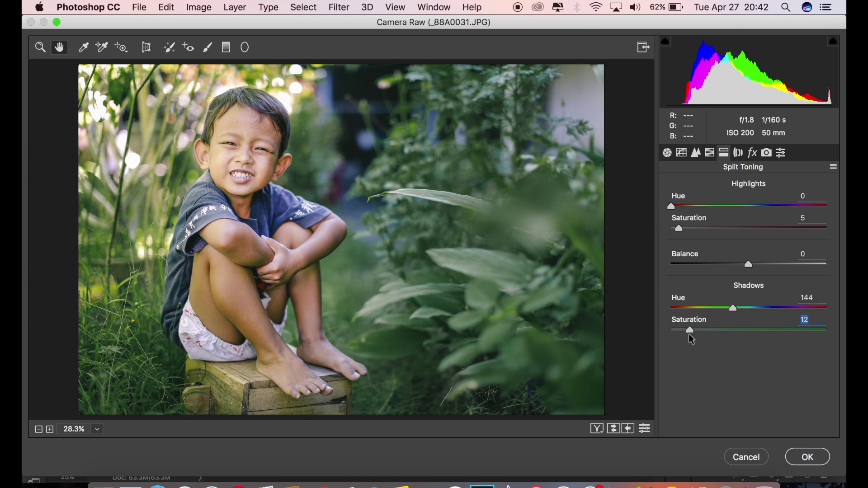
pyautogui.click(738, 153)
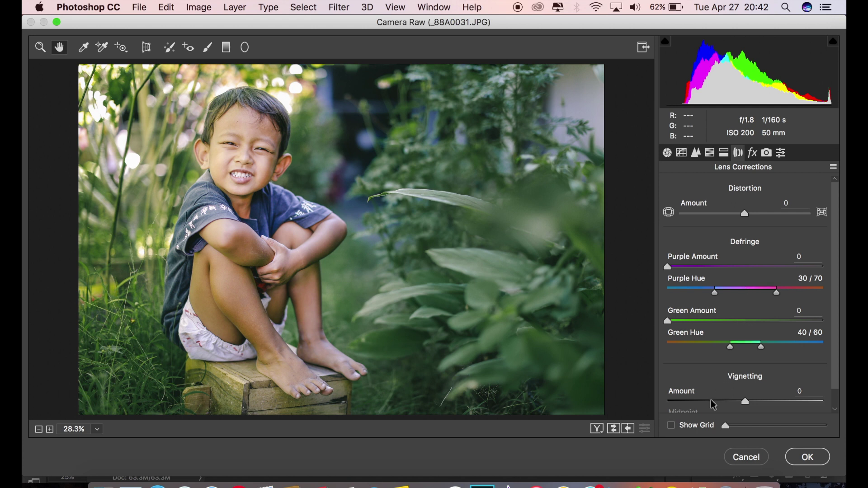
# Add a lens vignette with Amount -48 and Midpoint 31.
pyautogui.moveTo(711, 401); pyautogui.dragTo(710, 406)
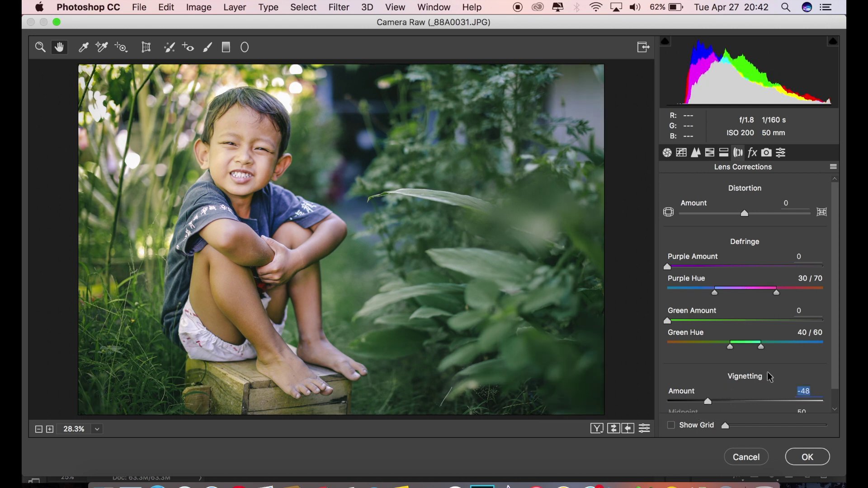
pyautogui.moveTo(837, 306); pyautogui.dragTo(837, 325)
pyautogui.moveTo(727, 402)
pyautogui.mouseDown()
pyautogui.moveTo(733, 414)
pyautogui.moveTo(719, 420)
pyautogui.mouseUp()
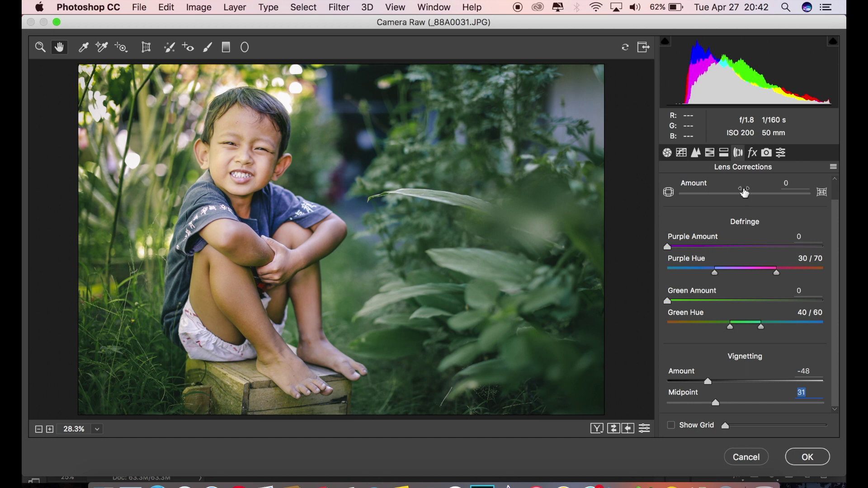
pyautogui.click(753, 154)
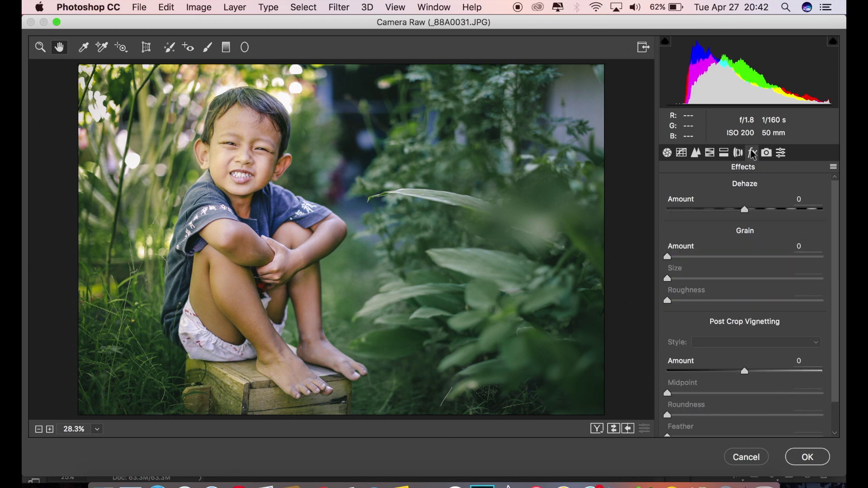
# Shift the Camera Calibration primary hues to Red +26, Green +30 and Blue −15.
pyautogui.click(766, 153)
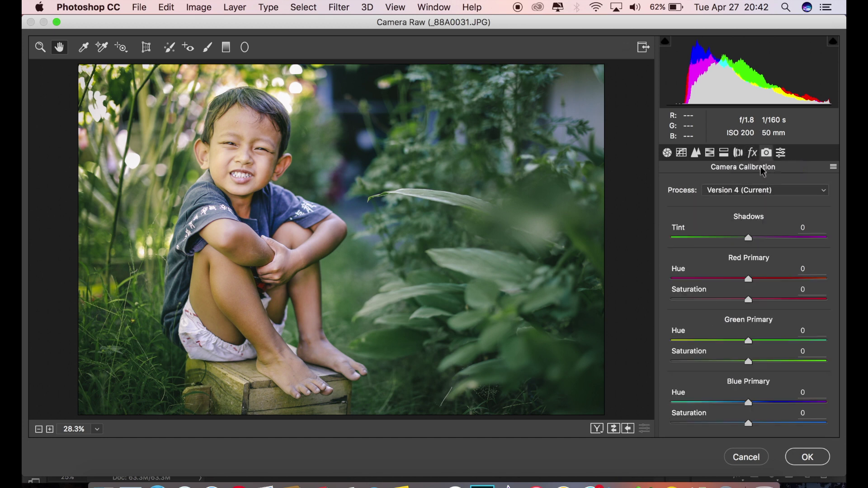
pyautogui.moveTo(764, 279); pyautogui.dragTo(770, 280)
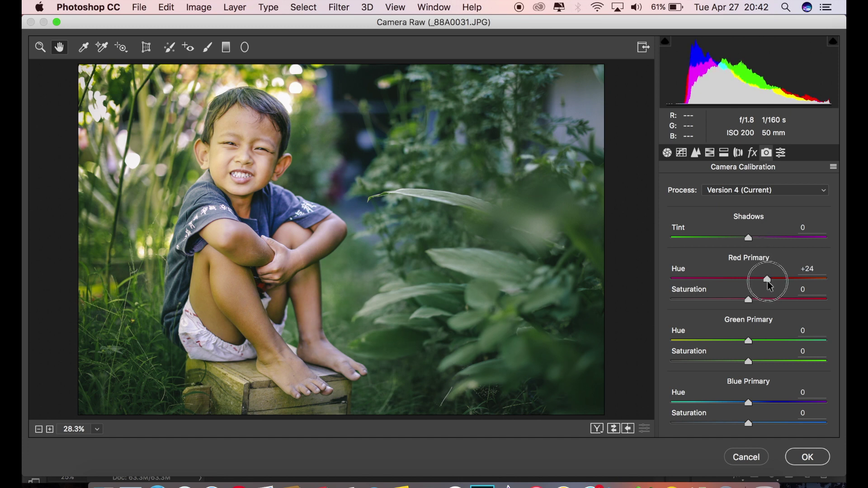
pyautogui.moveTo(770, 281); pyautogui.dragTo(771, 286)
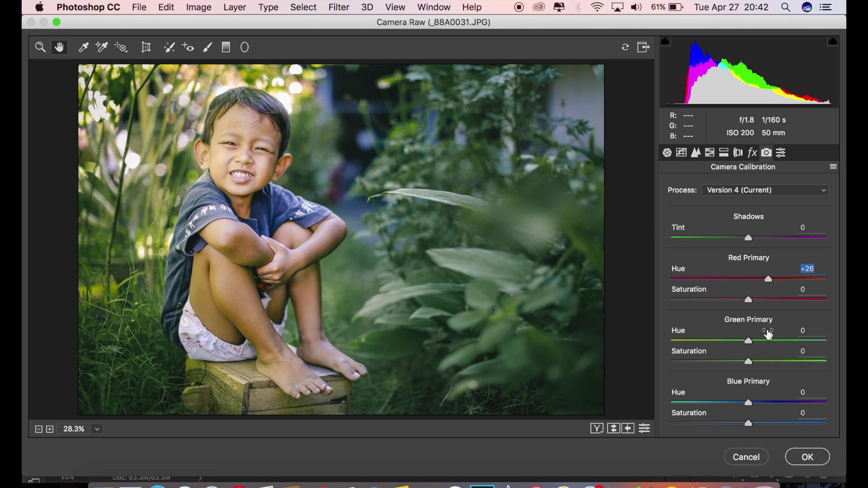
pyautogui.click(769, 341)
pyautogui.moveTo(770, 343); pyautogui.dragTo(774, 345)
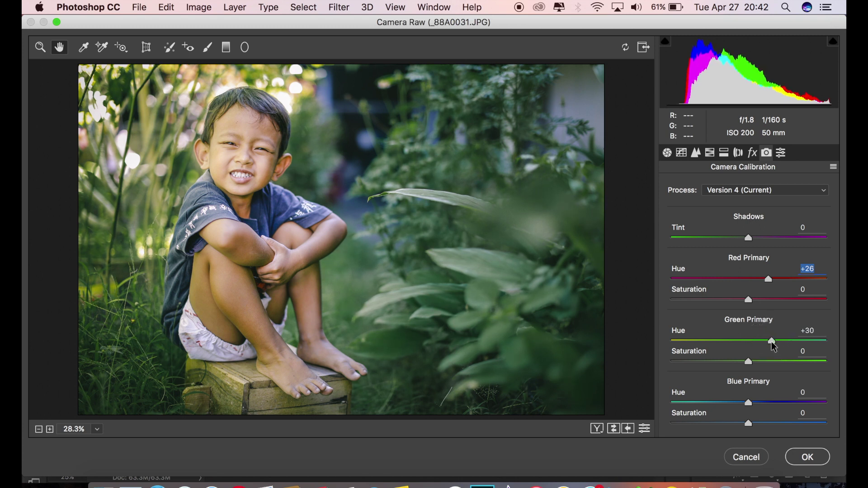
pyautogui.click(740, 403)
pyautogui.moveTo(741, 408); pyautogui.dragTo(739, 410)
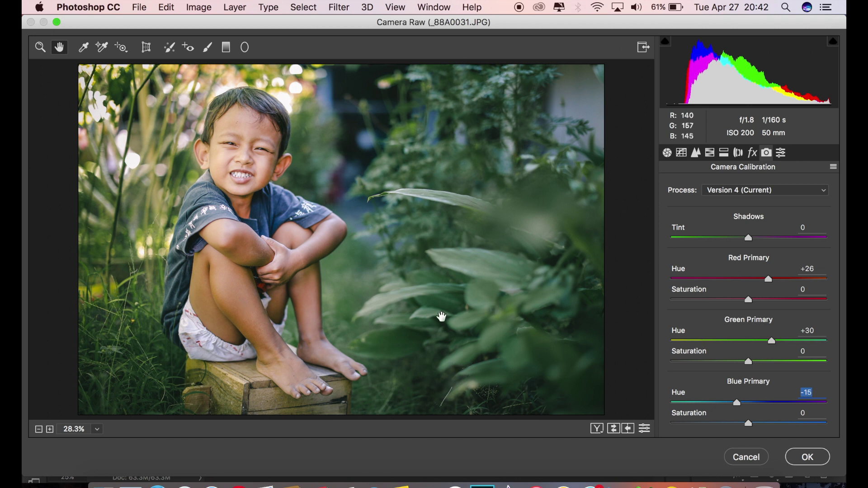
# Compare before/after, apply the Camera Raw grade, and duplicate the layer as Background copy 2.
pyautogui.click(594, 430)
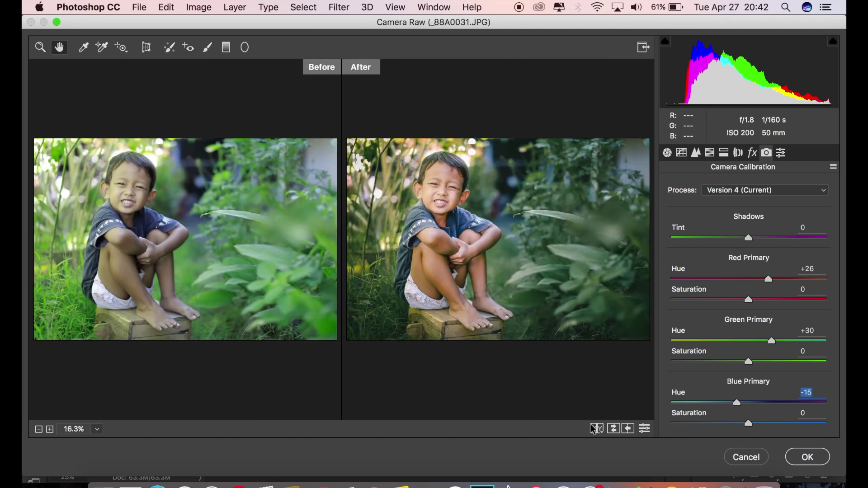
pyautogui.click(797, 456)
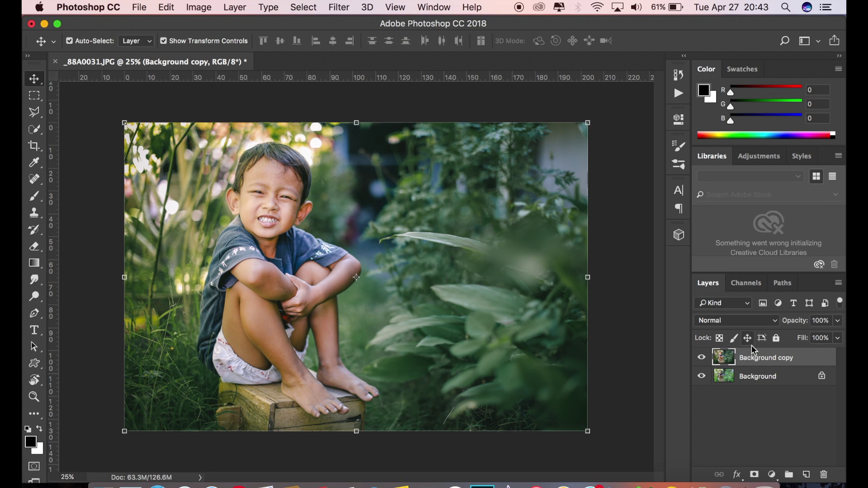
pyautogui.moveTo(764, 357); pyautogui.dragTo(806, 474)
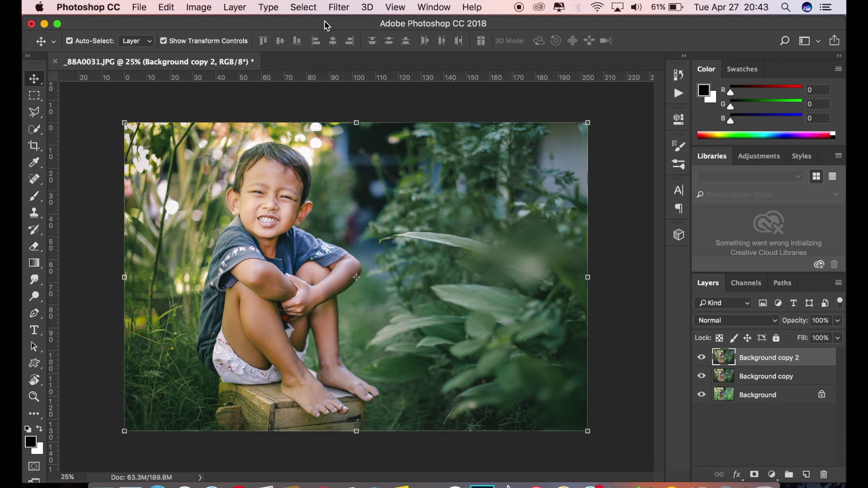
pyautogui.click(337, 8)
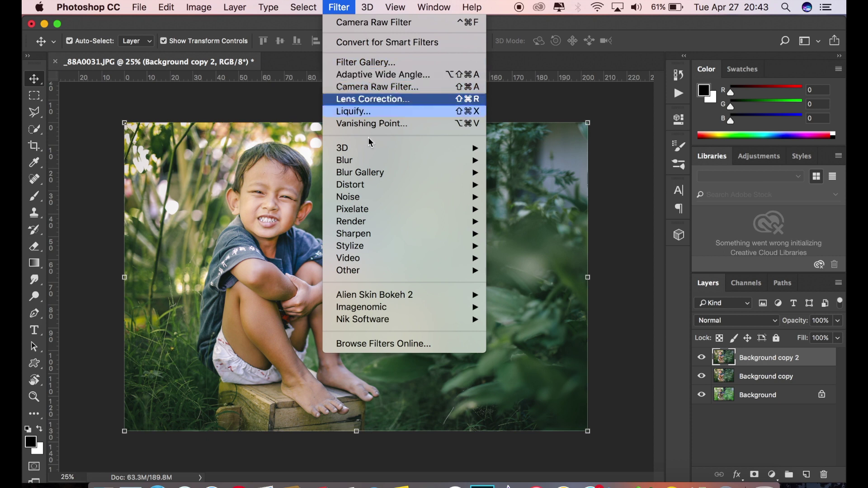
pyautogui.moveTo(359, 246)
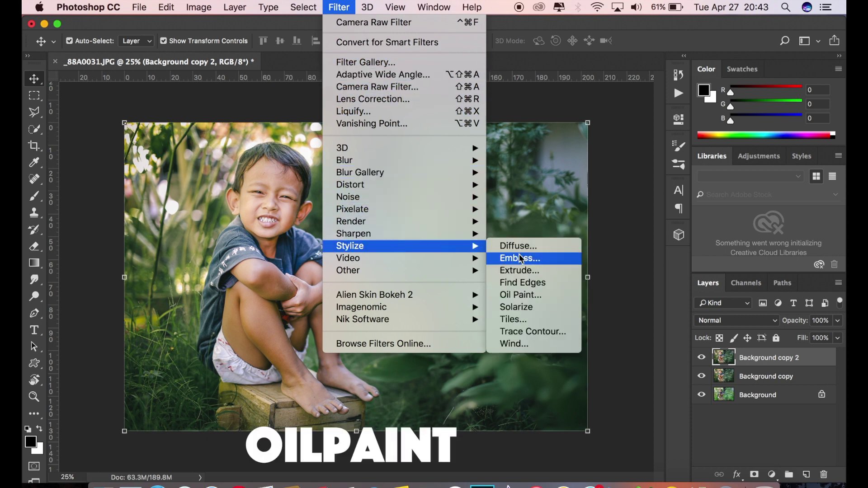
# Apply the Stylize > Oil Paint filter to Background copy 2, reviewing Stylization, Cleanliness and Scale.
pyautogui.click(523, 294)
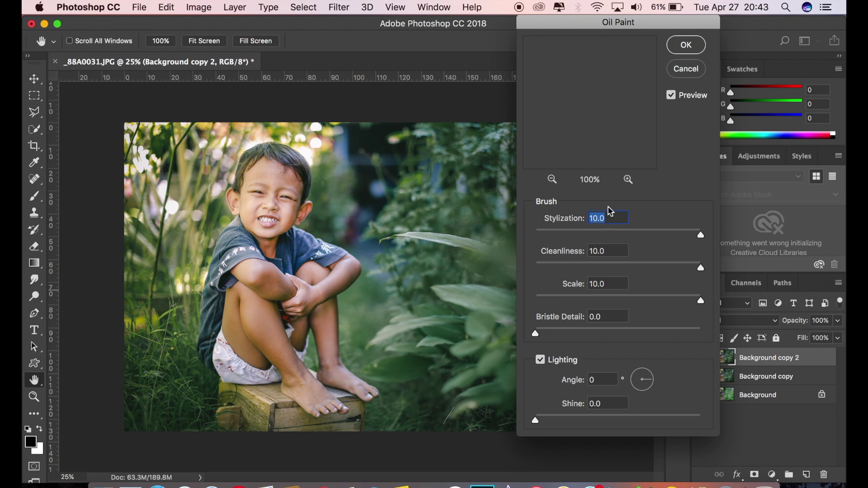
pyautogui.click(610, 220)
pyautogui.press('Tab')
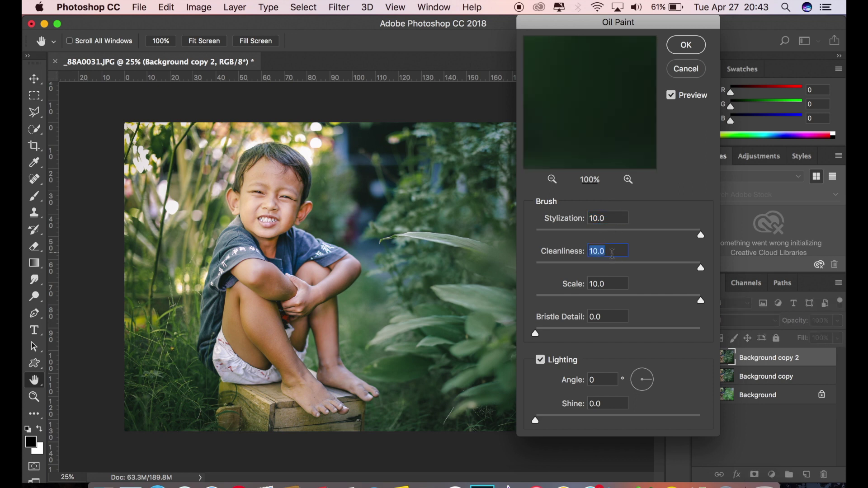
pyautogui.press('Tab')
pyautogui.press('Tab')
pyautogui.click(688, 45)
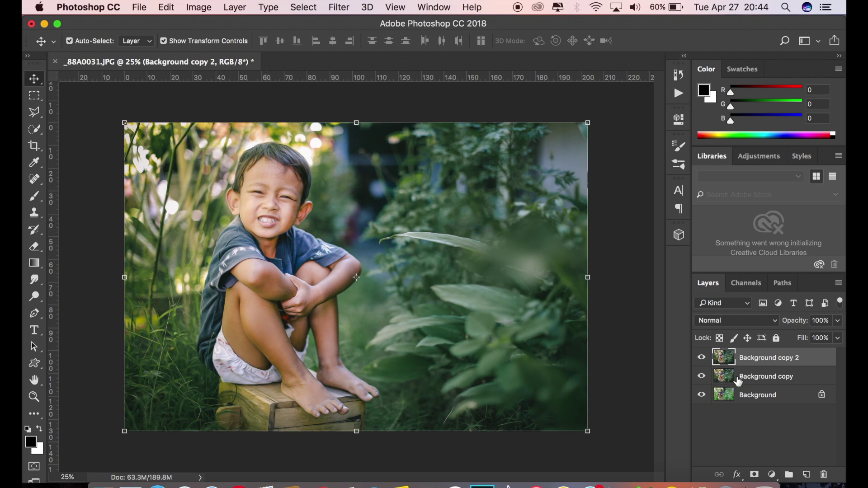
# Add a layer mask and paint black over the boy with an 800 px soft brush at 70% opacity.
pyautogui.click(753, 475)
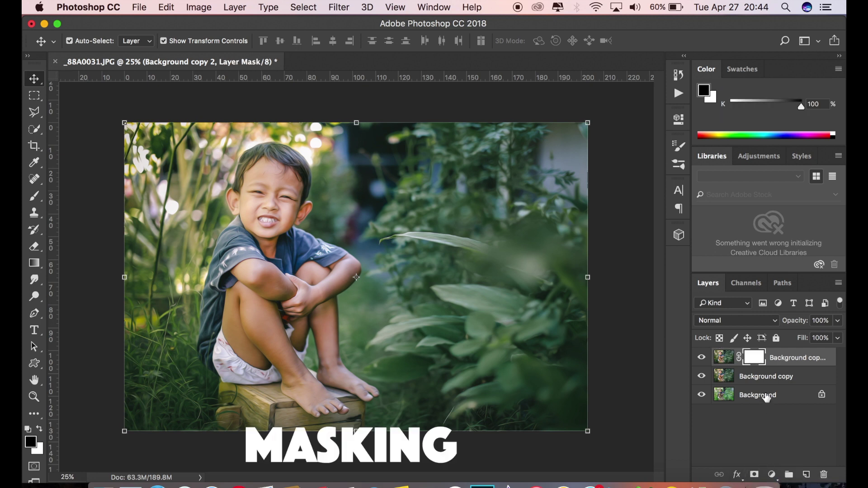
pyautogui.click(34, 195)
pyautogui.click(90, 41)
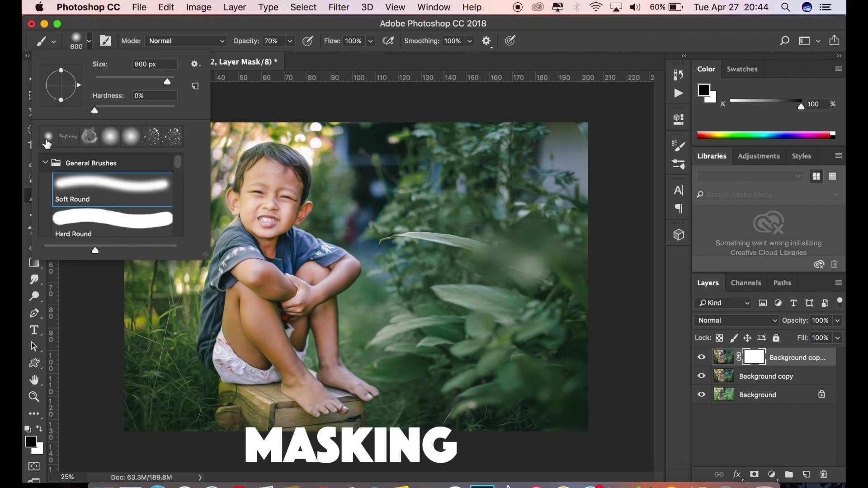
pyautogui.click(639, 51)
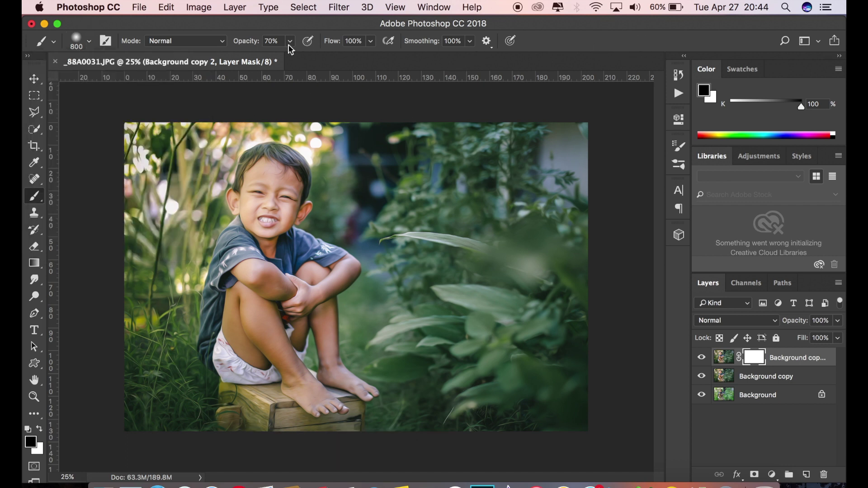
pyautogui.click(289, 41)
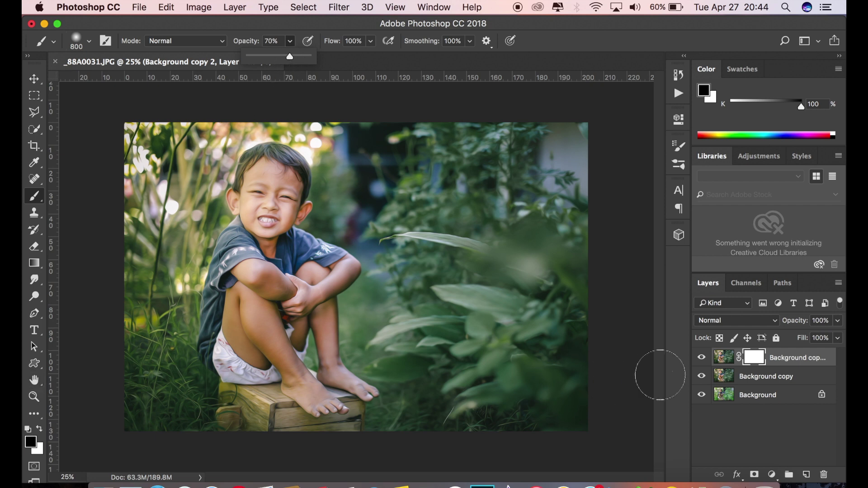
pyautogui.click(753, 359)
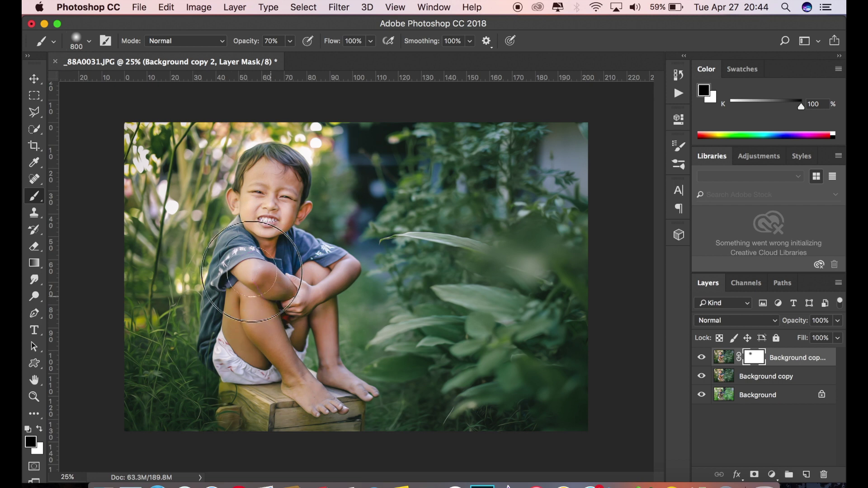
pyautogui.moveTo(251, 271)
pyautogui.mouseDown()
pyautogui.moveTo(284, 201)
pyautogui.moveTo(285, 271)
pyautogui.mouseUp()
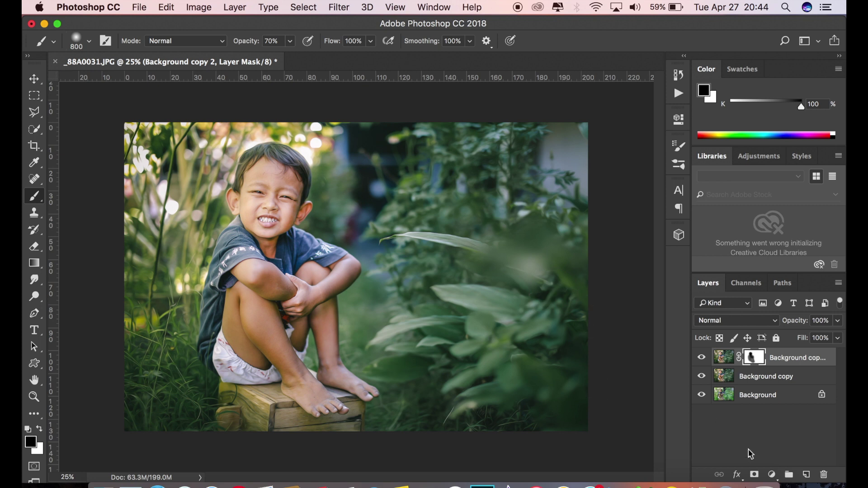
# Add a Brightness/Contrast adjustment layer at Brightness 10, Contrast 5, and toggle it to compare.
pyautogui.click(772, 475)
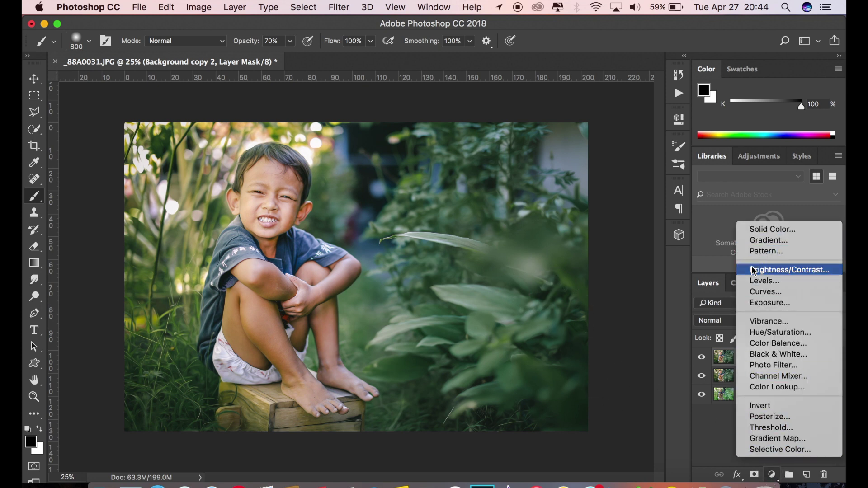
pyautogui.click(458, 212)
pyautogui.moveTo(568, 183); pyautogui.dragTo(577, 199)
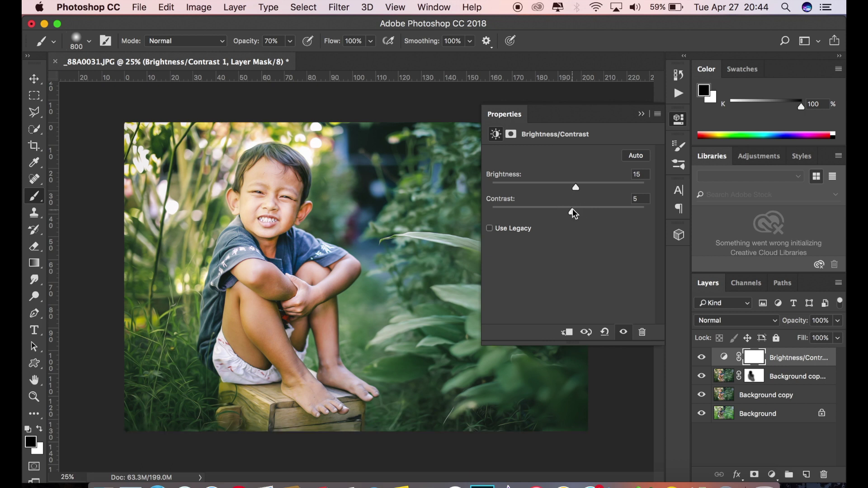
pyautogui.moveTo(576, 187); pyautogui.dragTo(573, 188)
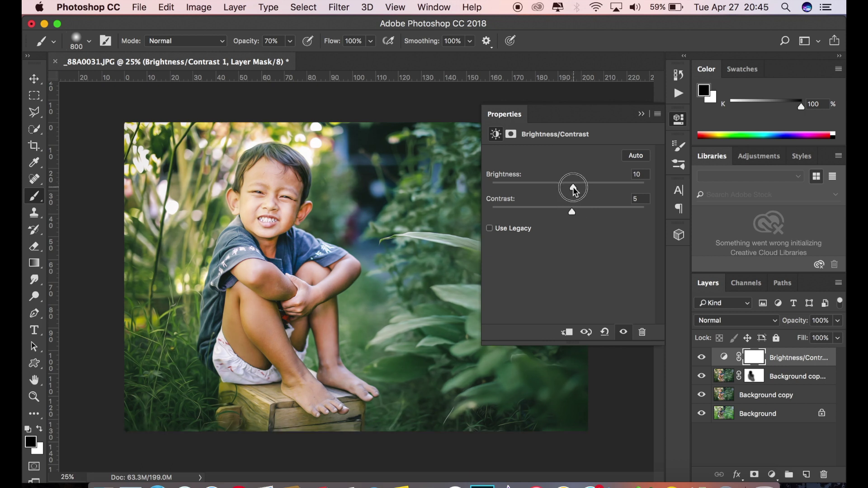
pyautogui.click(641, 114)
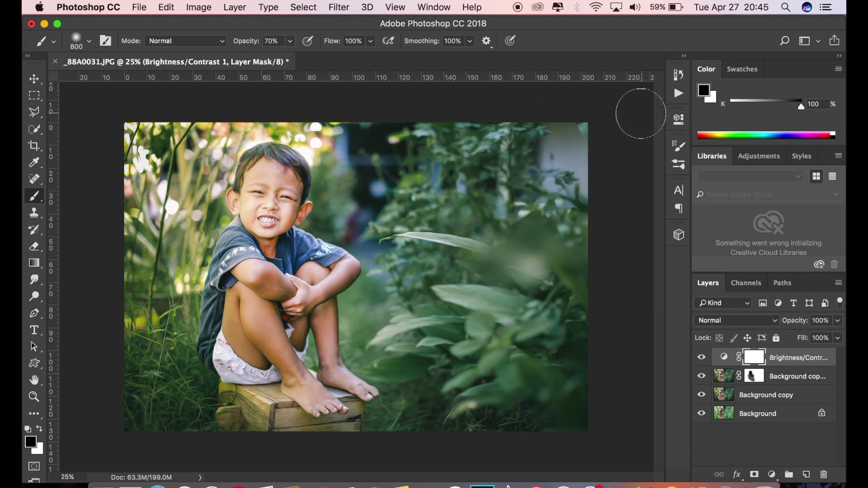
pyautogui.click(703, 358)
# Create a new layer, choose the signature brush tip, and switch the foreground colour to white.
pyautogui.click(806, 474)
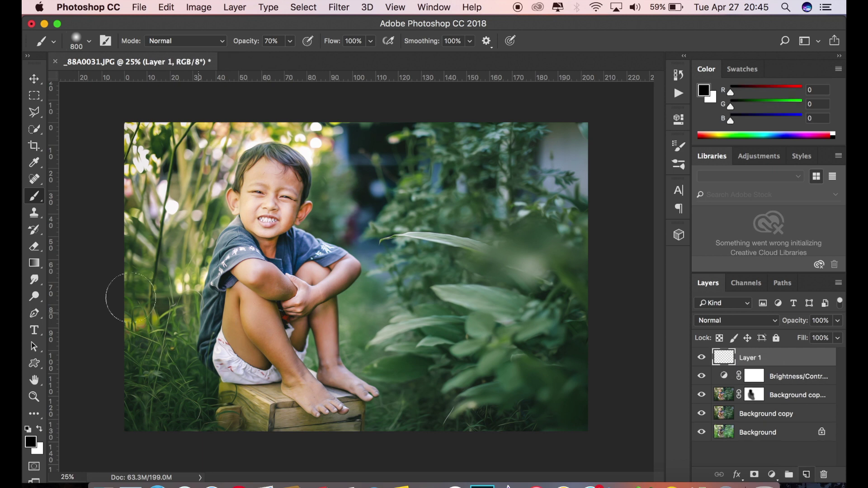
pyautogui.click(88, 41)
pyautogui.click(65, 137)
pyautogui.click(718, 31)
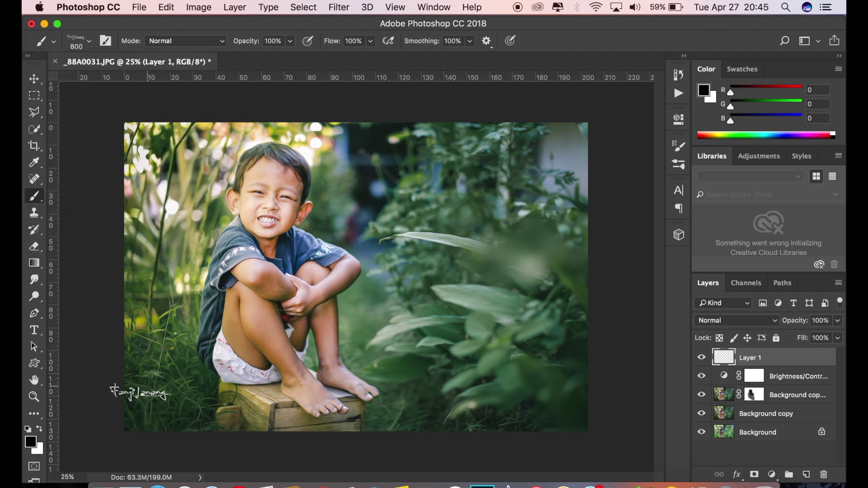
pyautogui.click(39, 430)
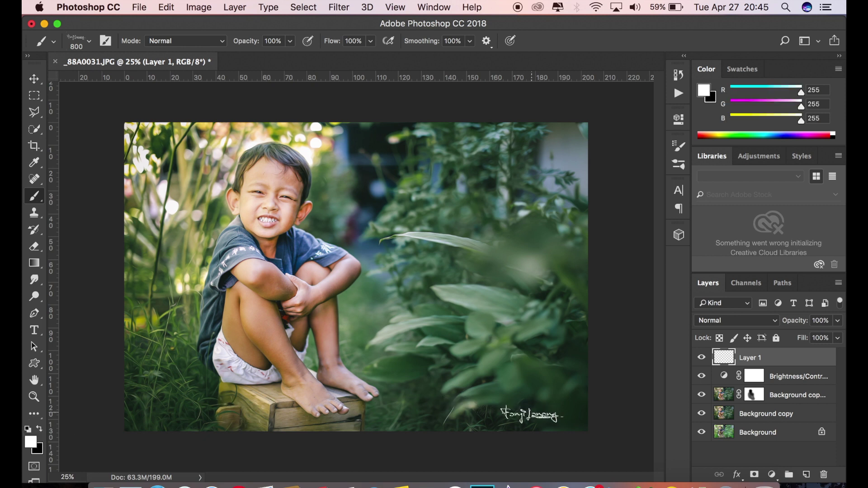